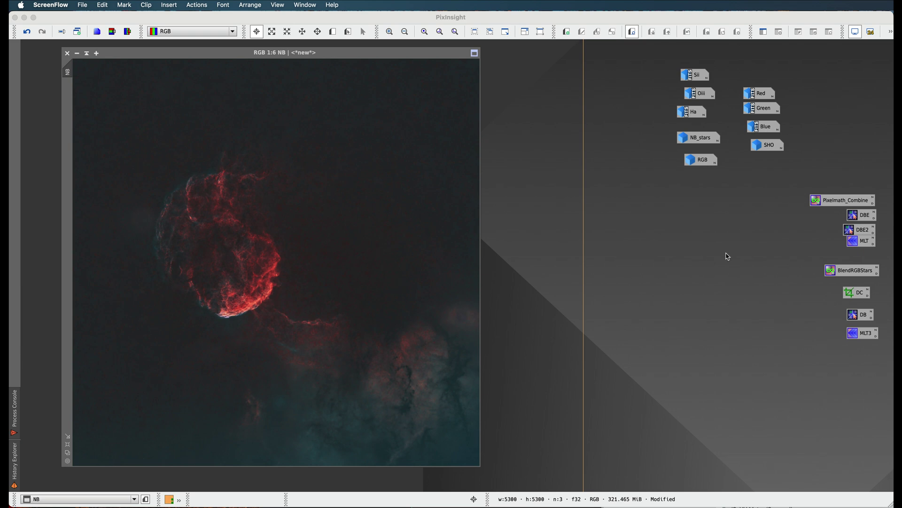
# Step: Load the BlendRGBStars expression ~((~NB)*(~RGB)), then briefly view the RGB image before iconizing it
pyautogui.doubleClick(851, 272)
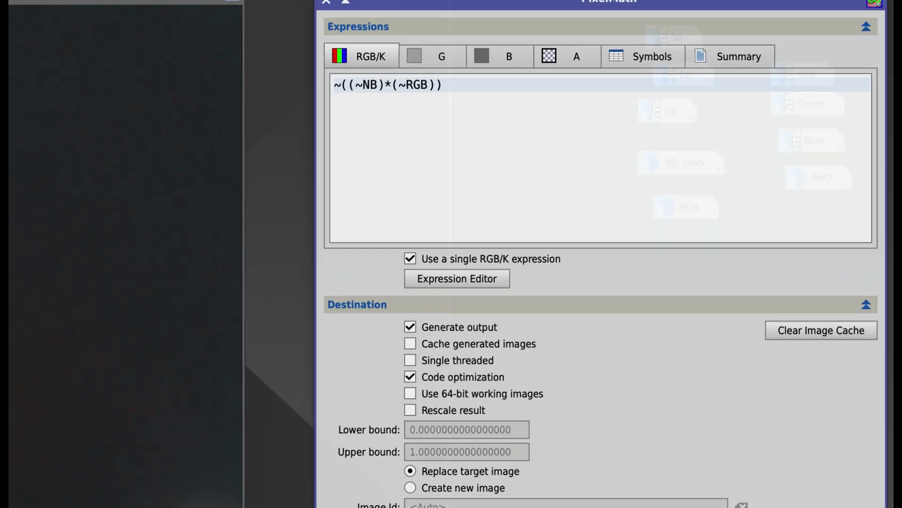
pyautogui.moveTo(524, 1)
pyautogui.mouseDown()
pyautogui.moveTo(469, 19)
pyautogui.moveTo(449, 83)
pyautogui.mouseUp()
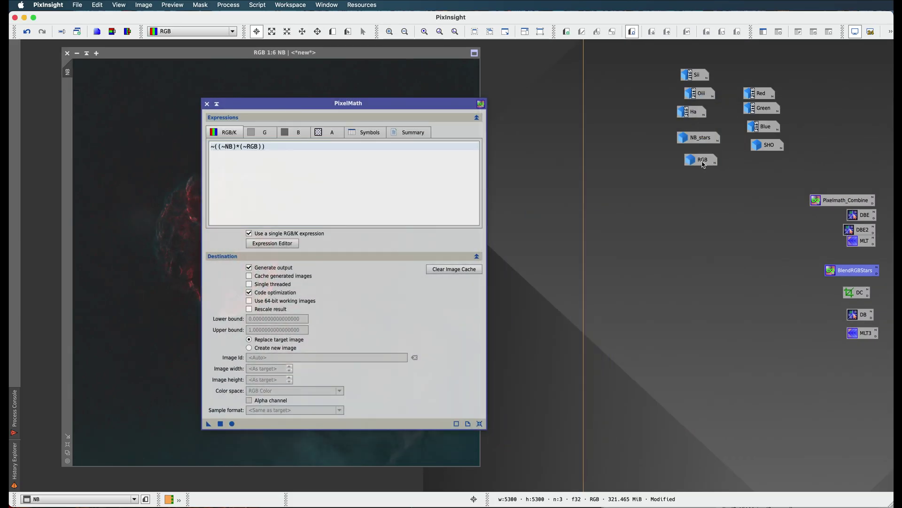
pyautogui.doubleClick(704, 162)
pyautogui.moveTo(237, 65); pyautogui.dragTo(666, 61)
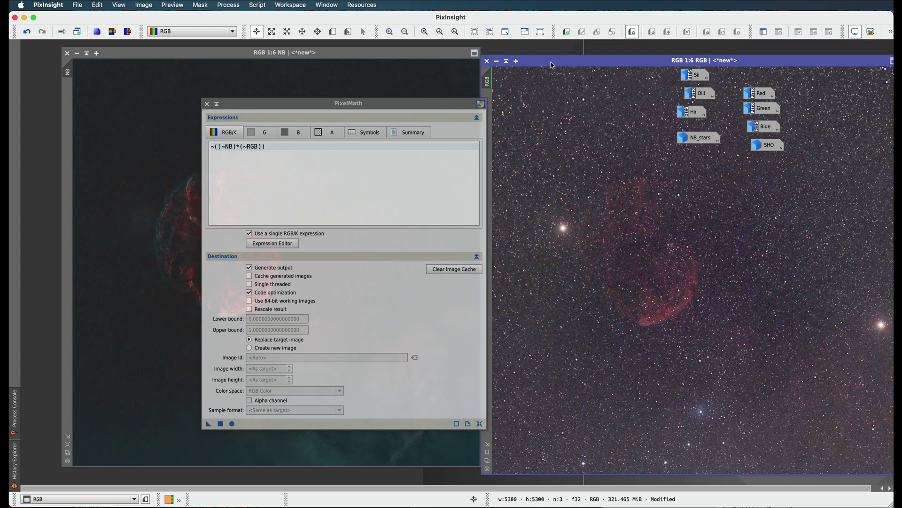
pyautogui.moveTo(559, 60)
pyautogui.mouseDown()
pyautogui.moveTo(558, 103)
pyautogui.moveTo(551, 55)
pyautogui.mouseUp()
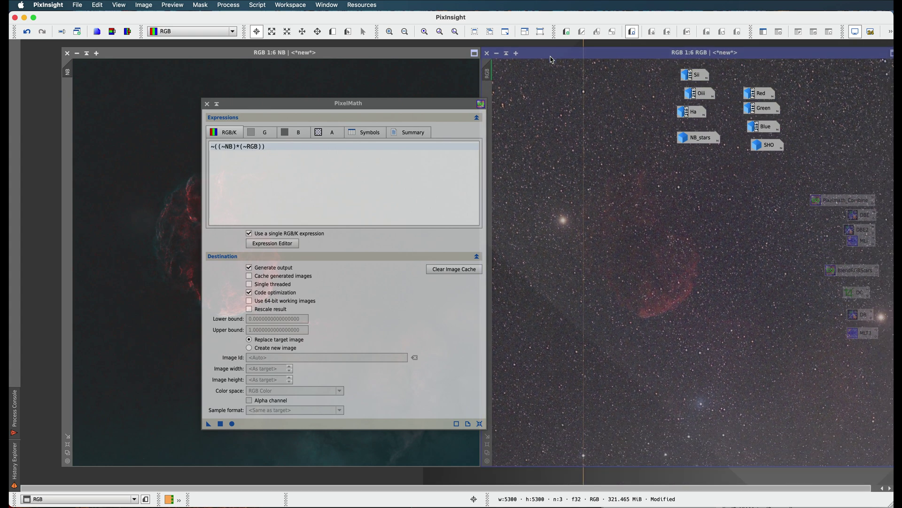
pyautogui.click(497, 53)
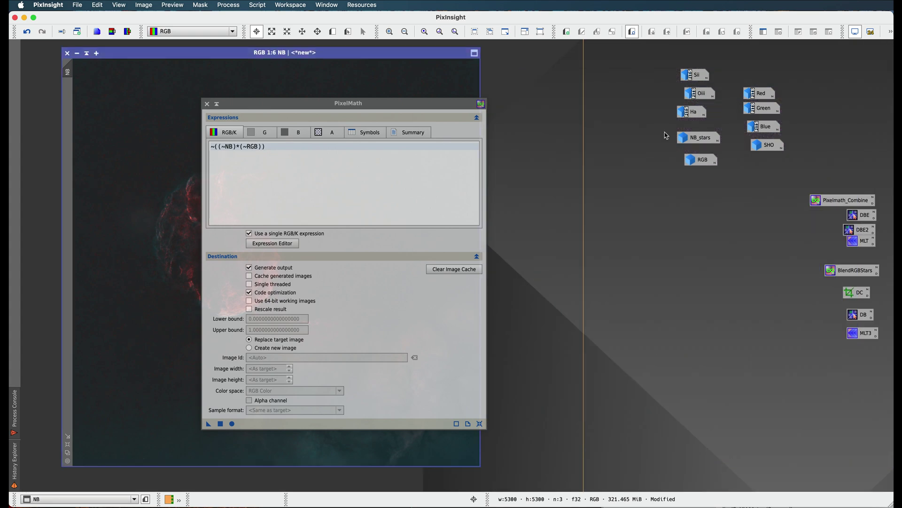
# Step: Open the NB_stars image as the active view, with the PixelMath dialog shaded aside
pyautogui.doubleClick(709, 141)
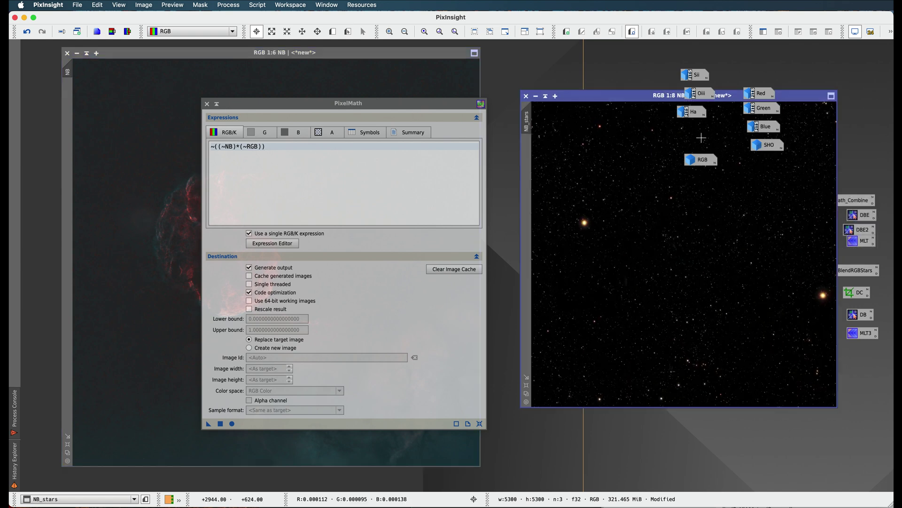
pyautogui.moveTo(664, 97)
pyautogui.mouseDown()
pyautogui.moveTo(281, 105)
pyautogui.moveTo(586, 126)
pyautogui.mouseUp()
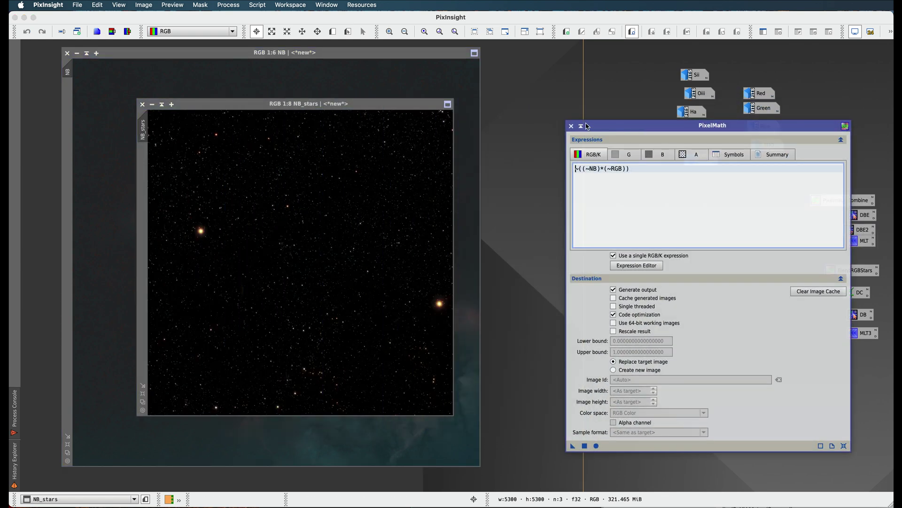
pyautogui.click(581, 126)
pyautogui.moveTo(708, 285); pyautogui.dragTo(767, 259)
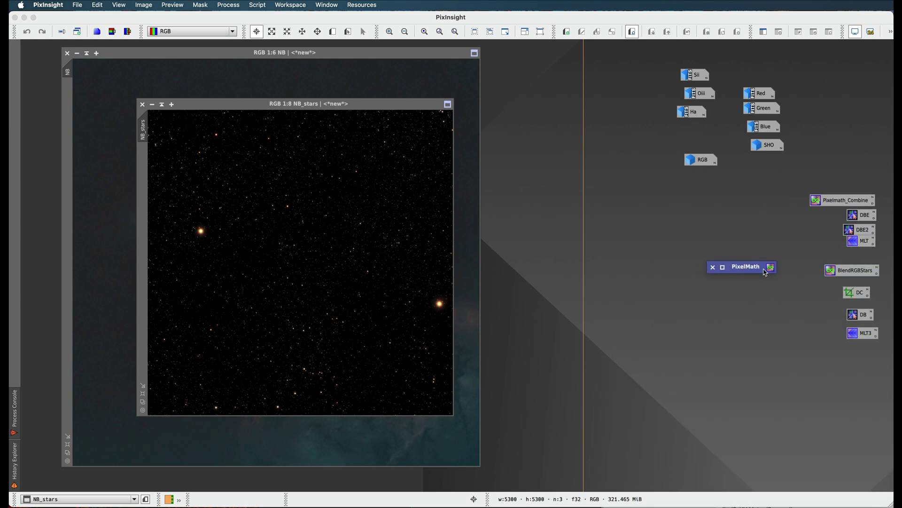
pyautogui.click(208, 114)
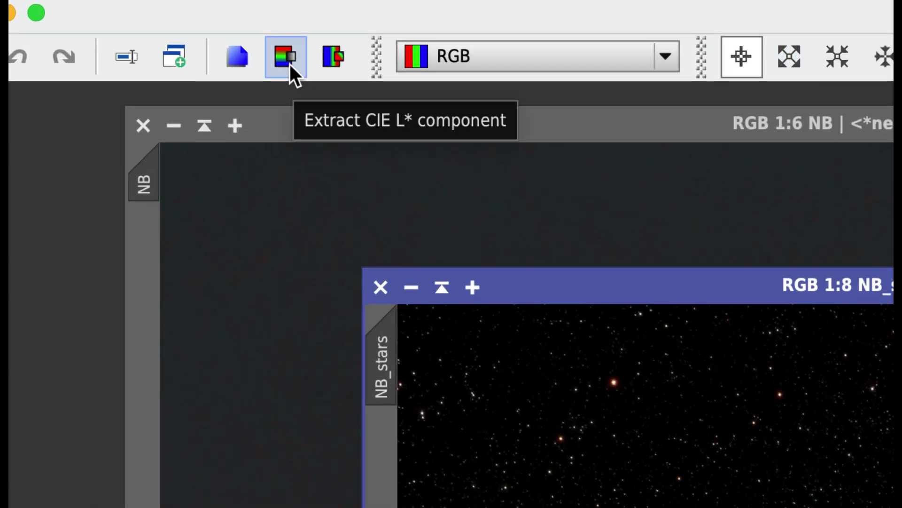
# Step: Extract NB_stars' CIE L* lightness as NB_stars_L and place it beside the reopened RGB image
pyautogui.click(290, 64)
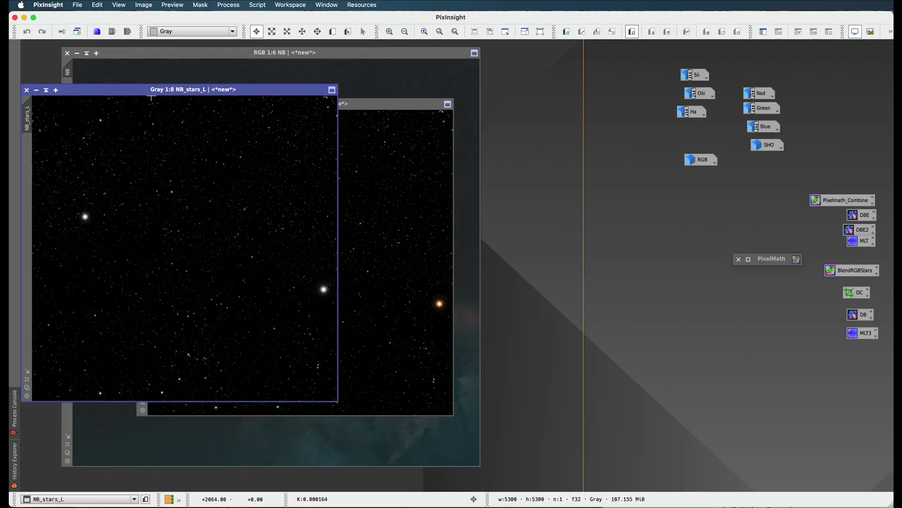
pyautogui.moveTo(148, 90); pyautogui.dragTo(535, 105)
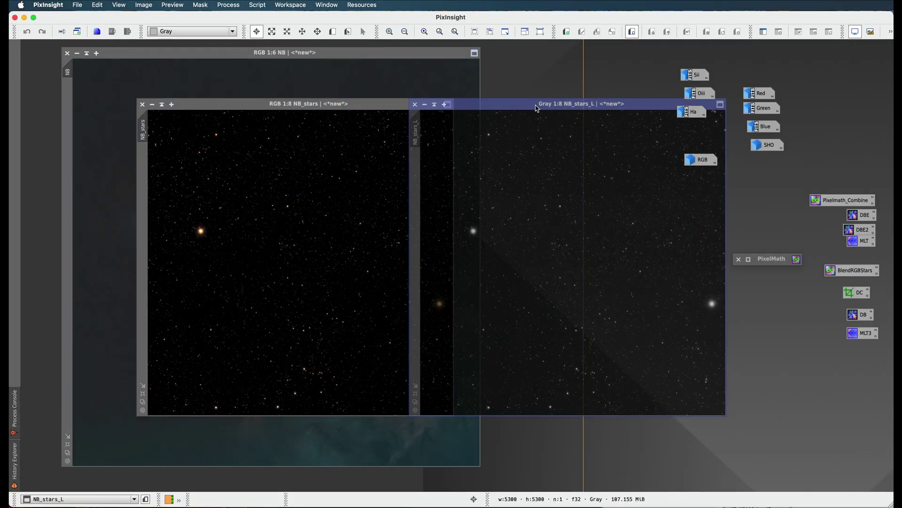
pyautogui.click(152, 104)
pyautogui.moveTo(531, 108); pyautogui.dragTo(227, 99)
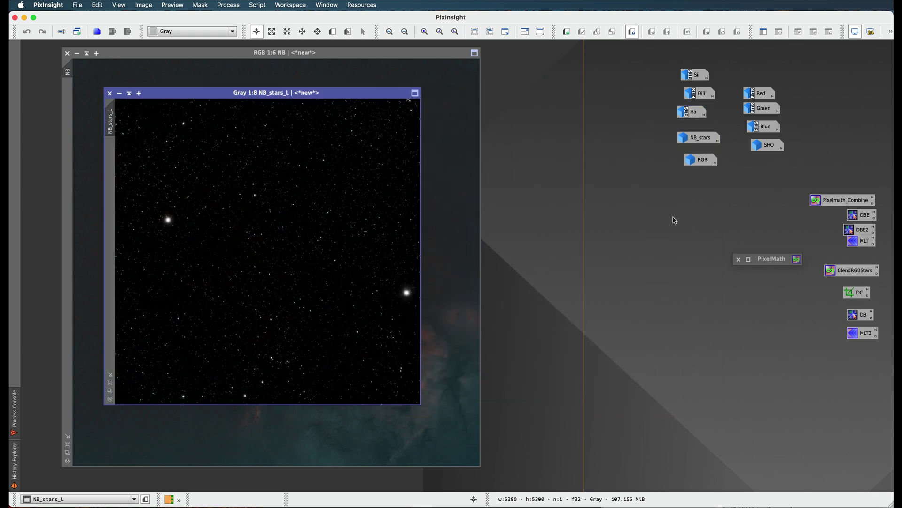
pyautogui.doubleClick(700, 161)
pyautogui.moveTo(609, 57); pyautogui.dragTo(556, 60)
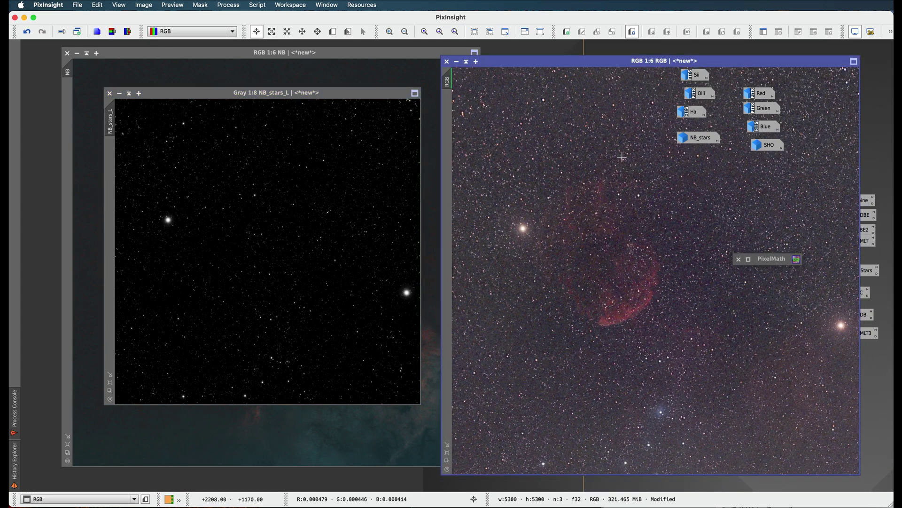
# Step: Start an LRGBCombination with NB_stars_L as the lightness source
pyautogui.click(236, 5)
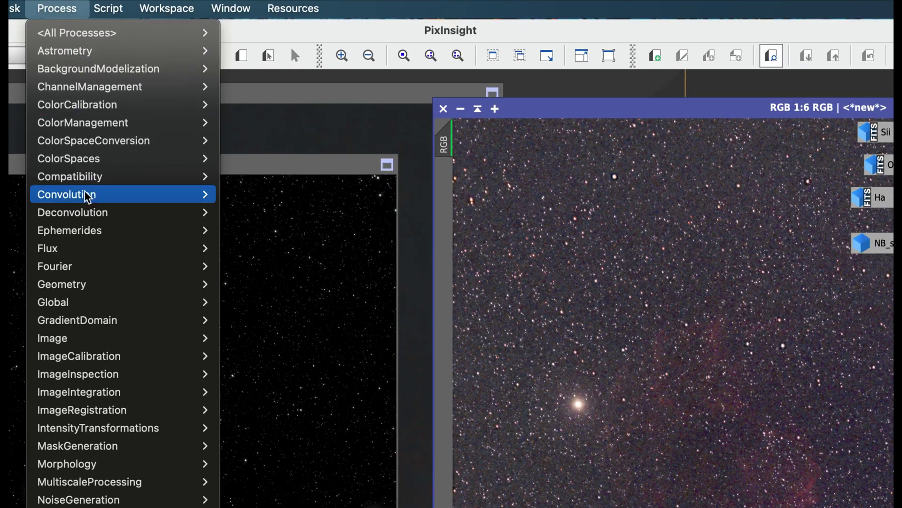
pyautogui.moveTo(69, 158)
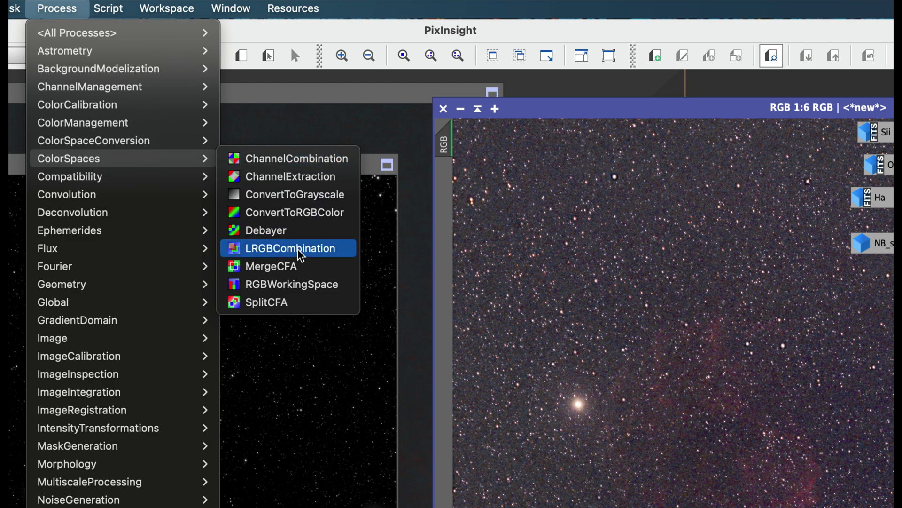
pyautogui.click(301, 249)
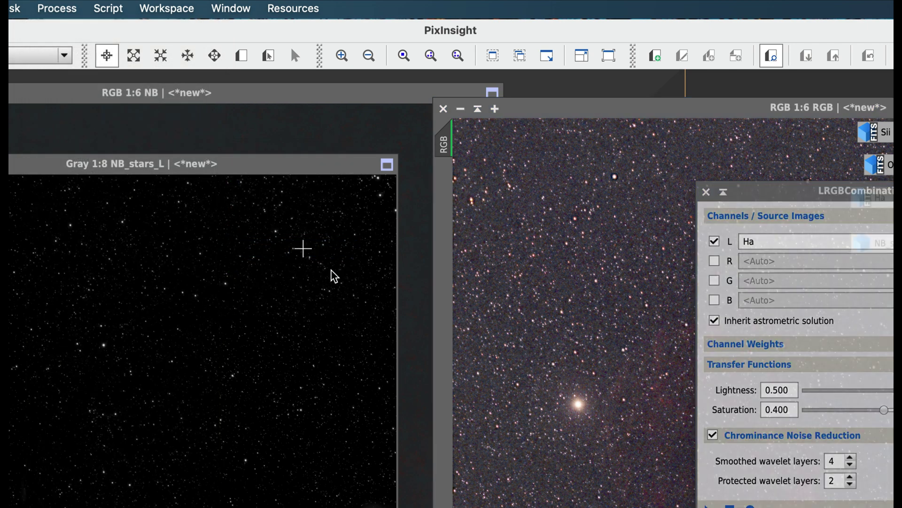
pyautogui.moveTo(710, 207)
pyautogui.mouseDown()
pyautogui.moveTo(121, 249)
pyautogui.moveTo(136, 222)
pyautogui.mouseUp()
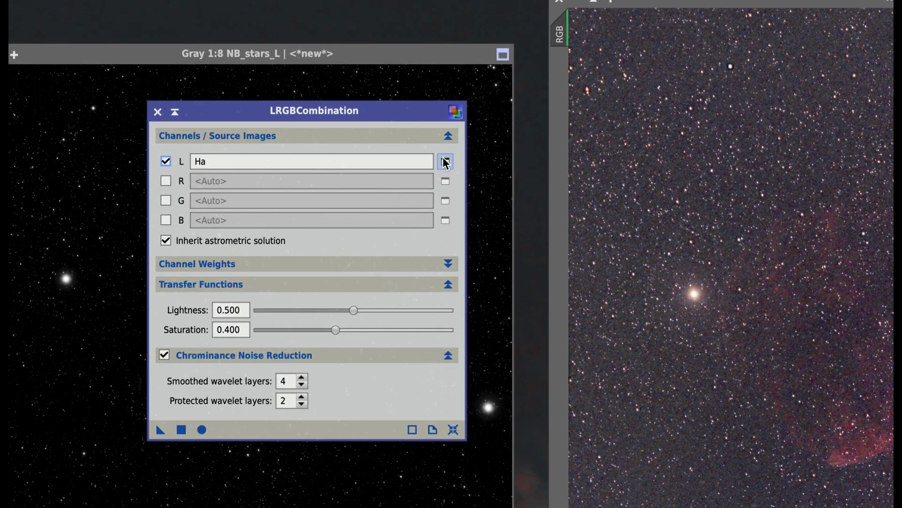
pyautogui.click(330, 272)
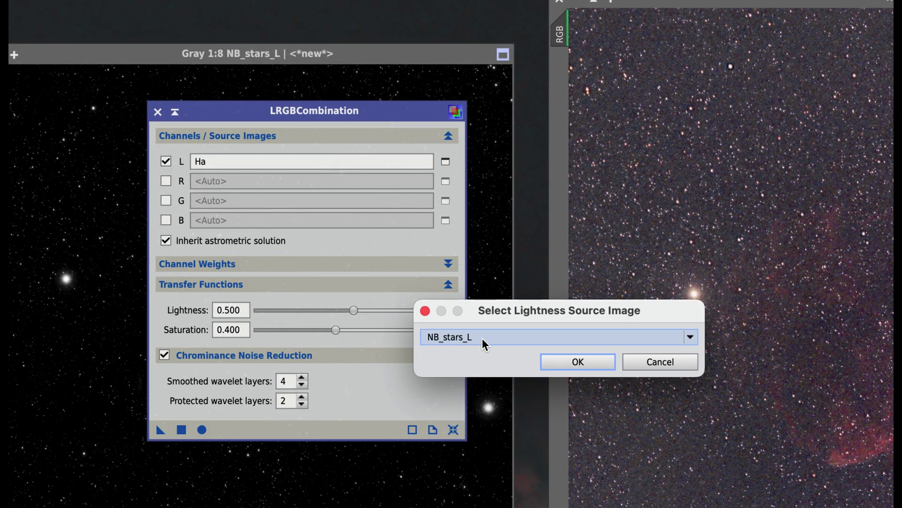
pyautogui.click(575, 362)
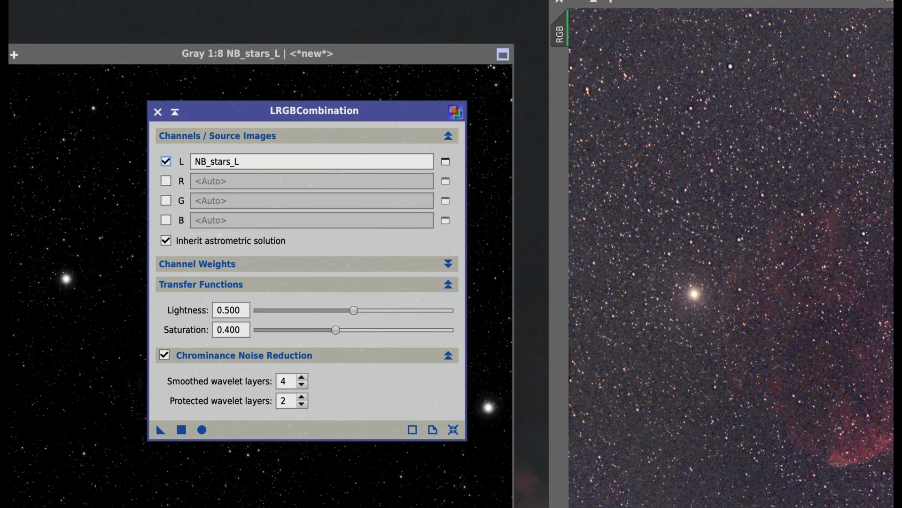
# Step: Set LRGBCombination saturation to 0.500 and the L channel weight to 0.75
pyautogui.doubleClick(241, 332)
pyautogui.write('0.5')
pyautogui.press('Tab')
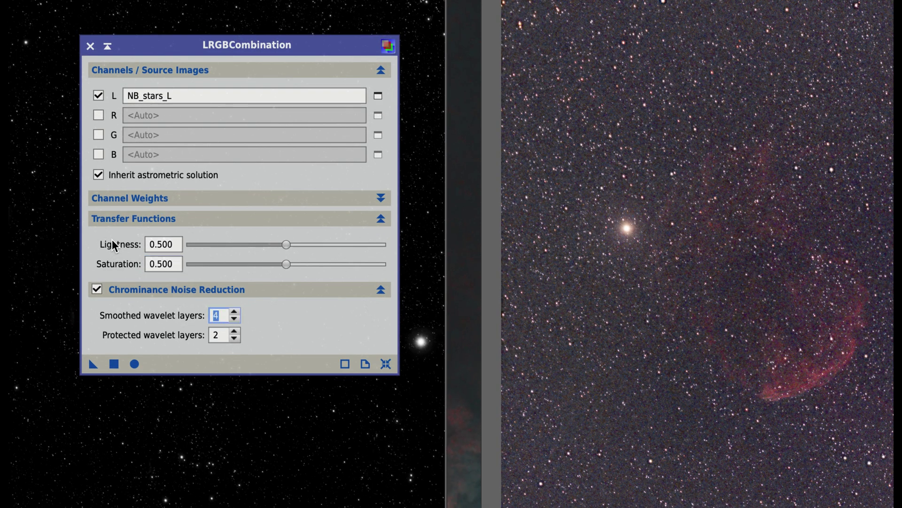
pyautogui.click(121, 198)
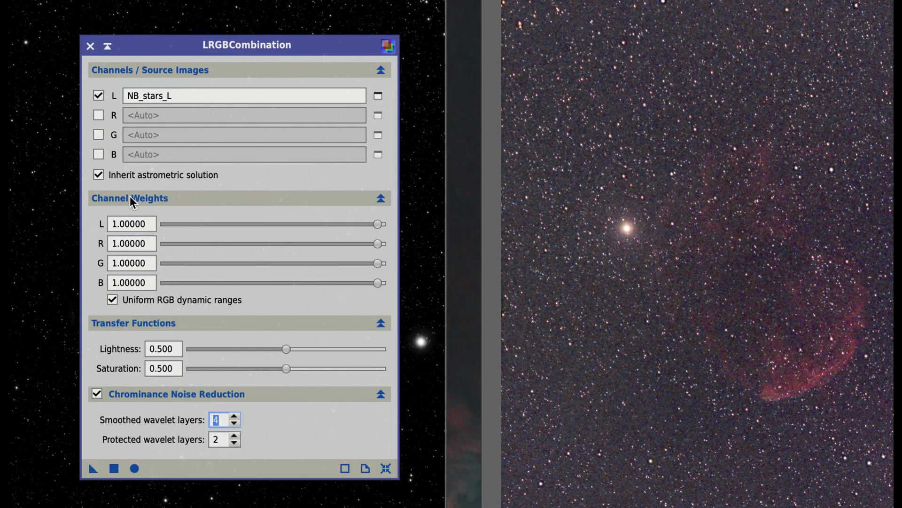
pyautogui.doubleClick(130, 224)
pyautogui.write('.75')
pyautogui.press('Tab')
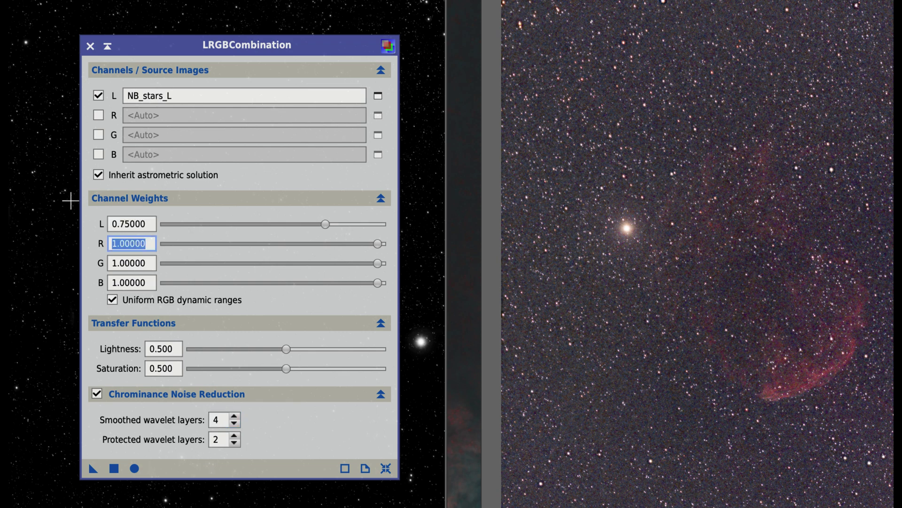
# Step: Activate the RGB image window and zoom in on it
pyautogui.click(148, 7)
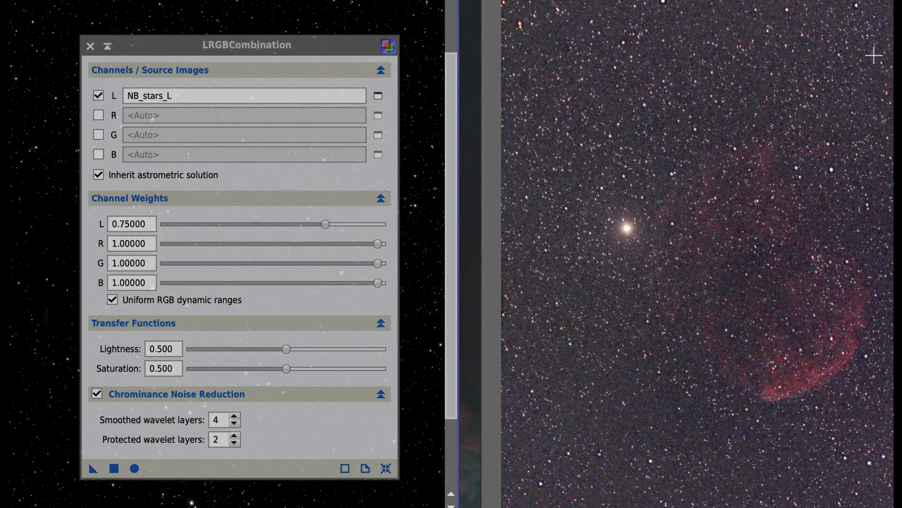
pyautogui.click(751, 255)
pyautogui.scroll(2, 751, 256)
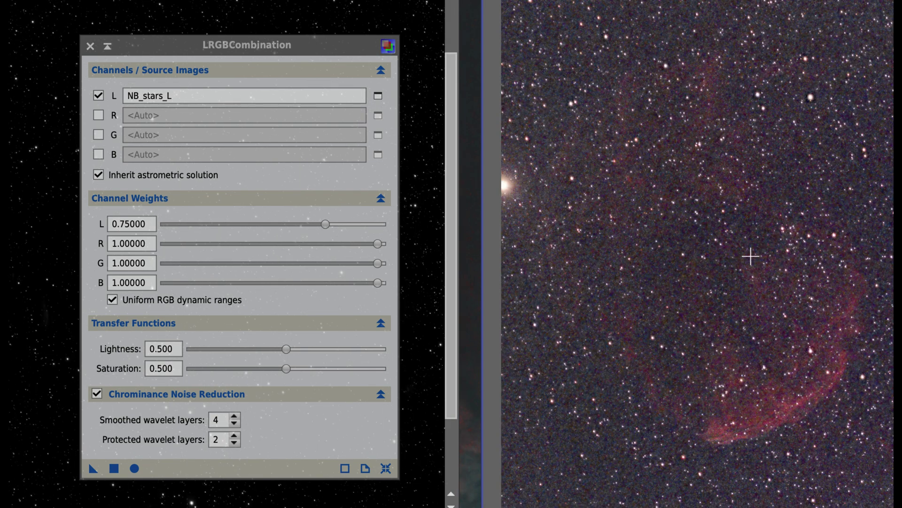
pyautogui.scroll(2, 750, 255)
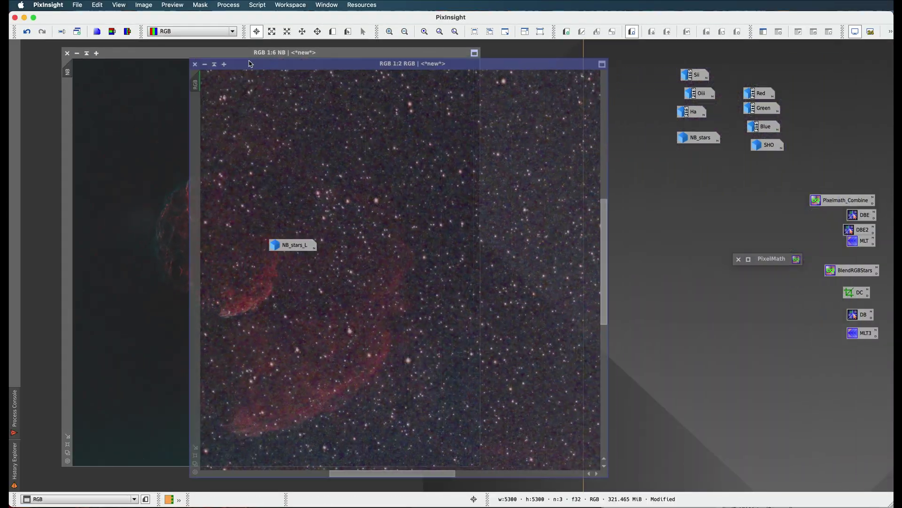
# Step: Bring up HistogramTransformation alongside the RGB image, clearing the NB_stars_L icon away
pyautogui.moveTo(249, 64); pyautogui.dragTo(139, 64)
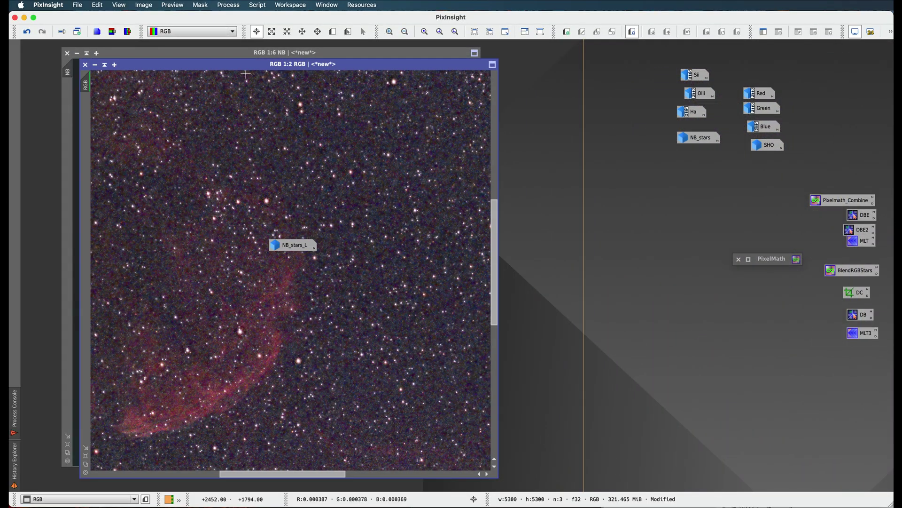
pyautogui.click(224, 6)
pyautogui.moveTo(251, 242)
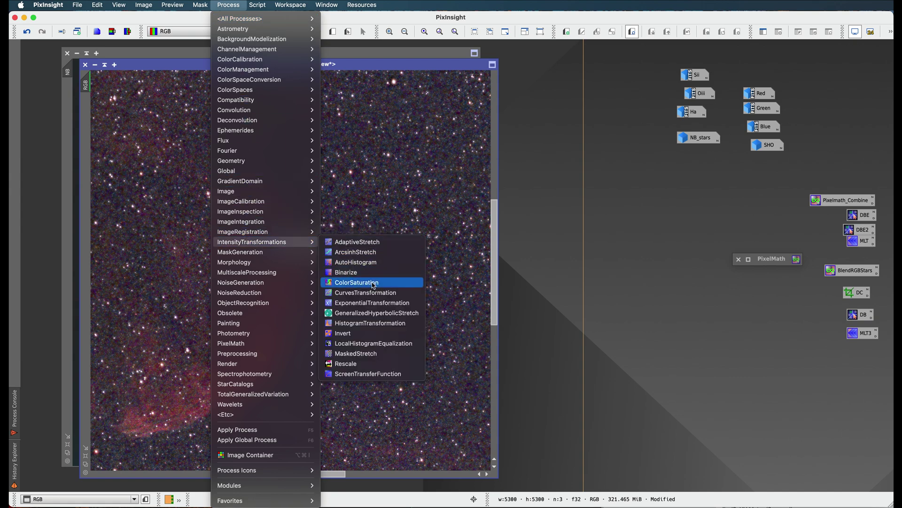
pyautogui.click(370, 323)
pyautogui.moveTo(565, 117); pyautogui.dragTo(569, 118)
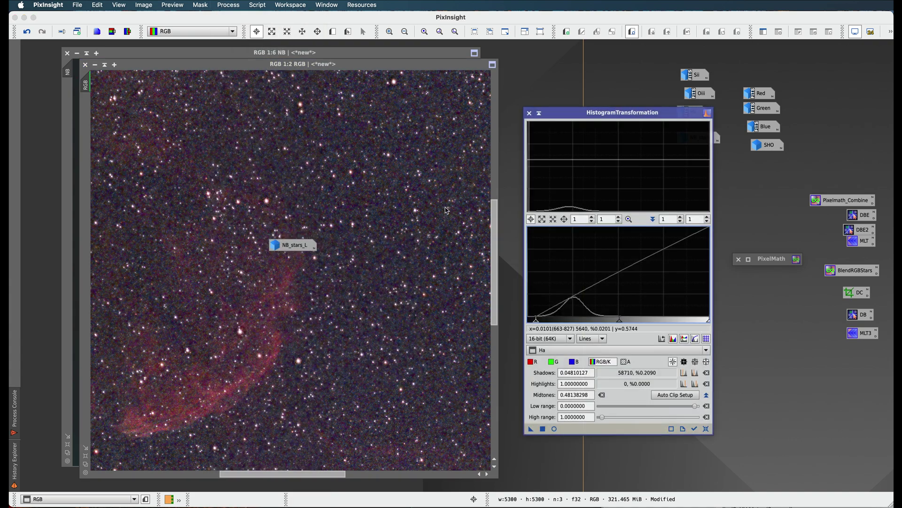
pyautogui.click(254, 125)
pyautogui.scroll(-4, 253, 125)
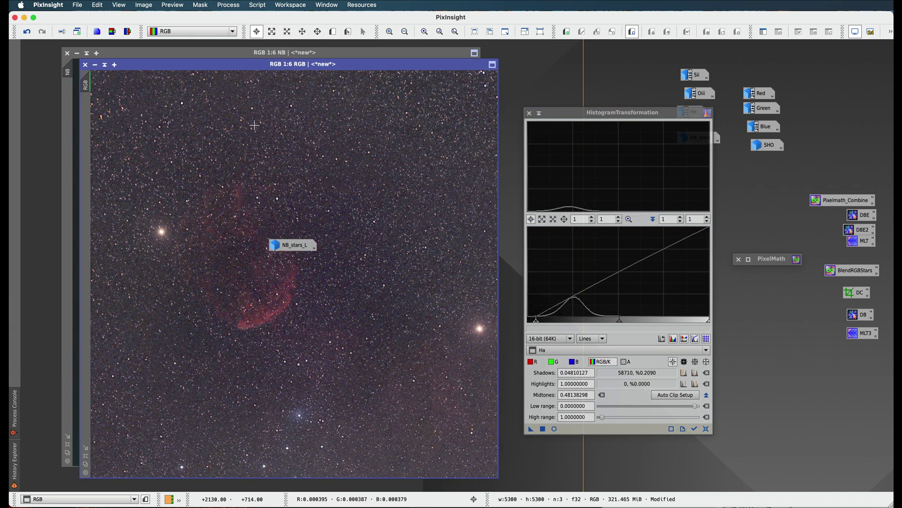
pyautogui.moveTo(287, 244); pyautogui.dragTo(781, 71)
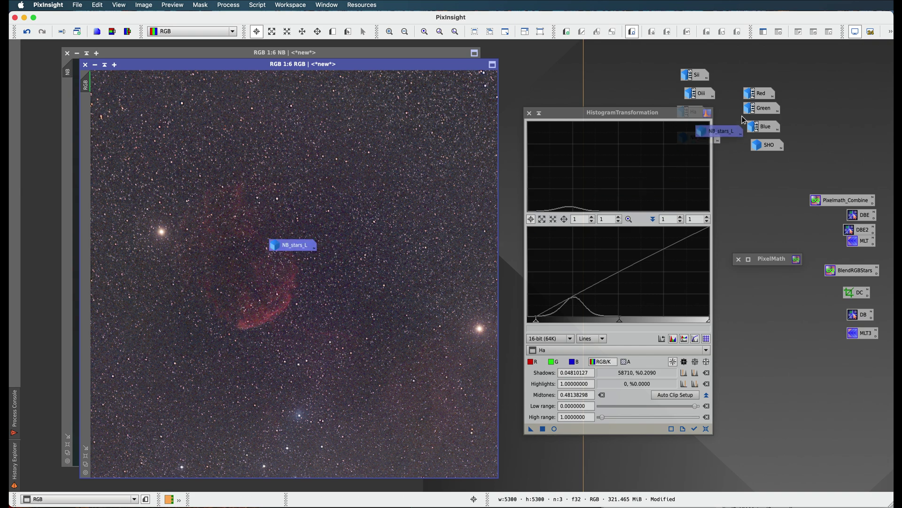
pyautogui.moveTo(611, 113); pyautogui.dragTo(597, 93)
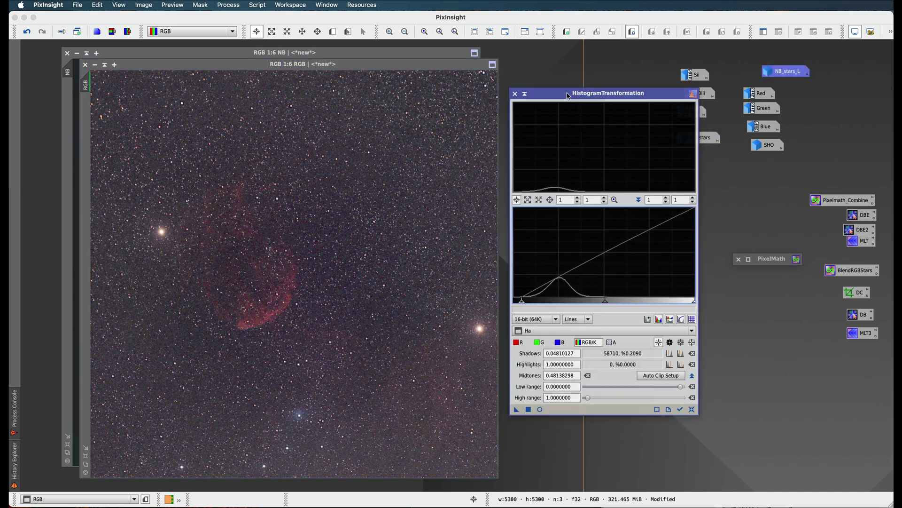
# Step: Target HistogramTransformation at RGB with reset defaults and remove the STF screen stretch
pyautogui.click(663, 318)
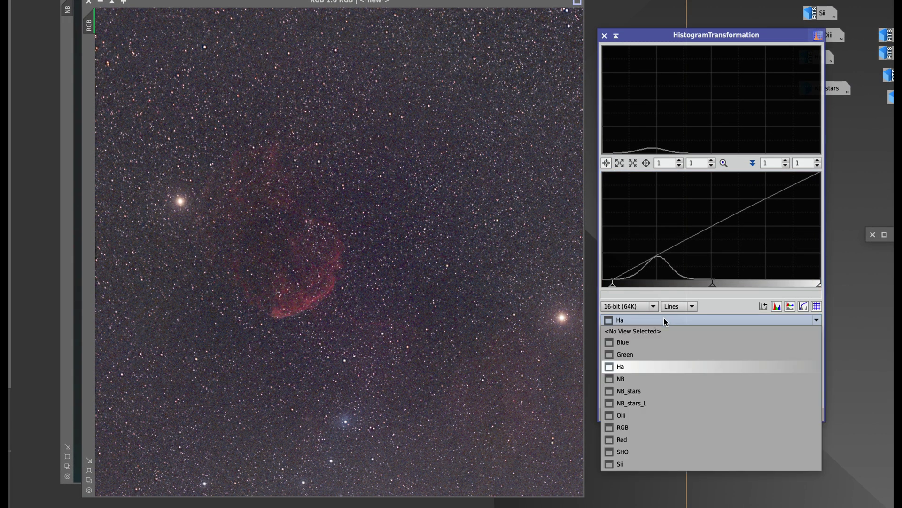
pyautogui.click(641, 428)
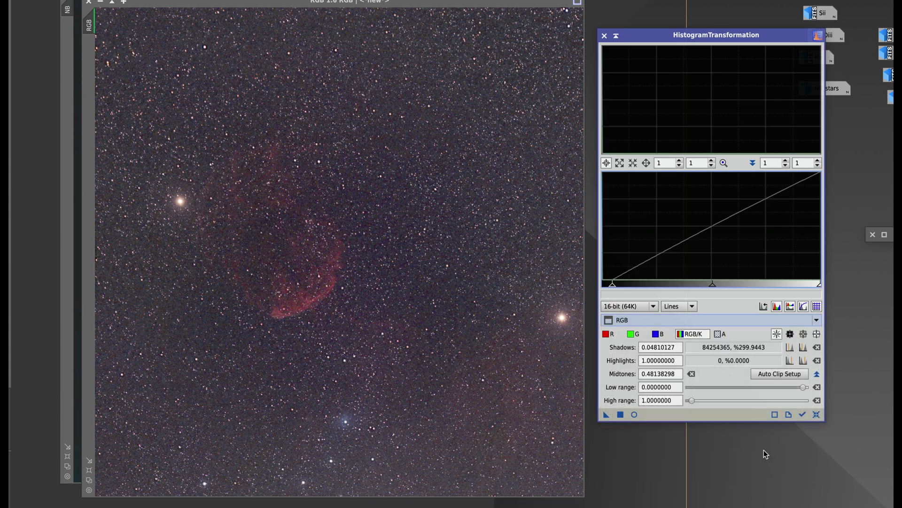
pyautogui.click(816, 414)
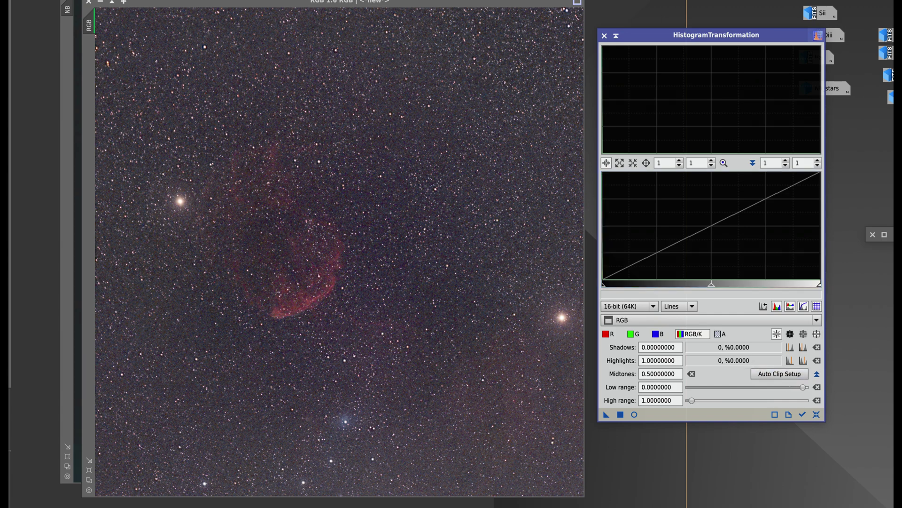
pyautogui.hotkey('ctrl', 'F12')
# Step: With live preview on, apply two midtone-brightening histogram stretches to the RGB image
pyautogui.click(635, 414)
pyautogui.moveTo(709, 288); pyautogui.dragTo(613, 283)
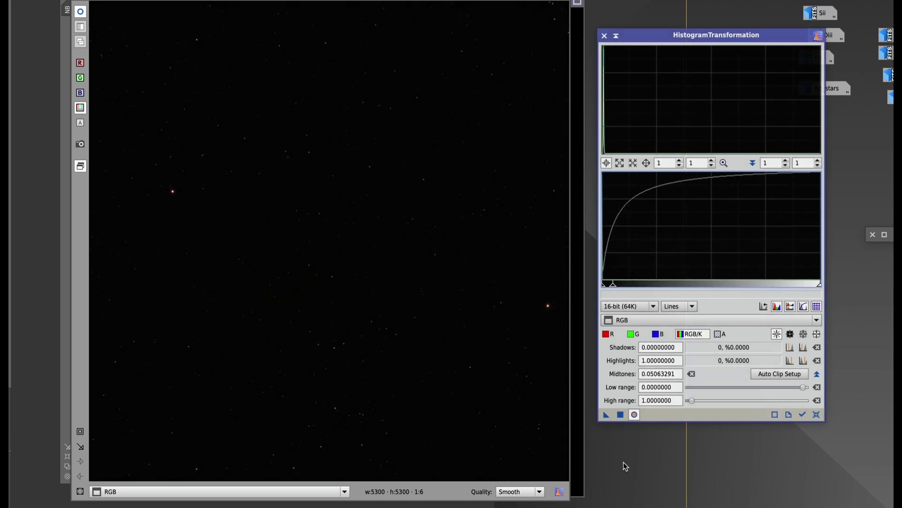
pyautogui.click(621, 416)
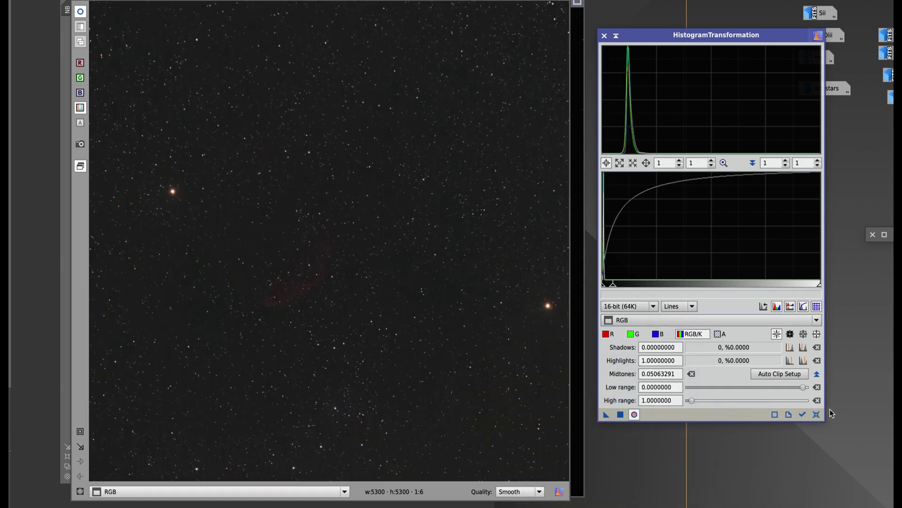
pyautogui.click(817, 415)
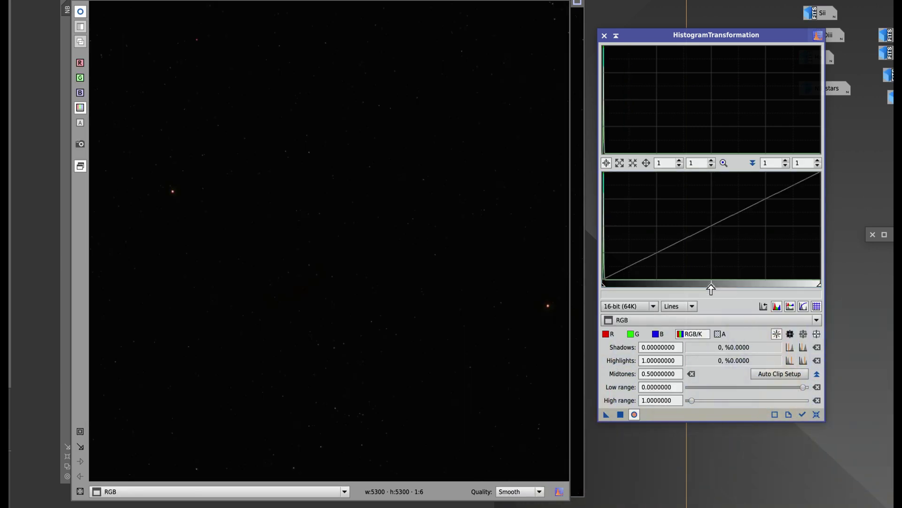
pyautogui.moveTo(710, 285); pyautogui.dragTo(615, 281)
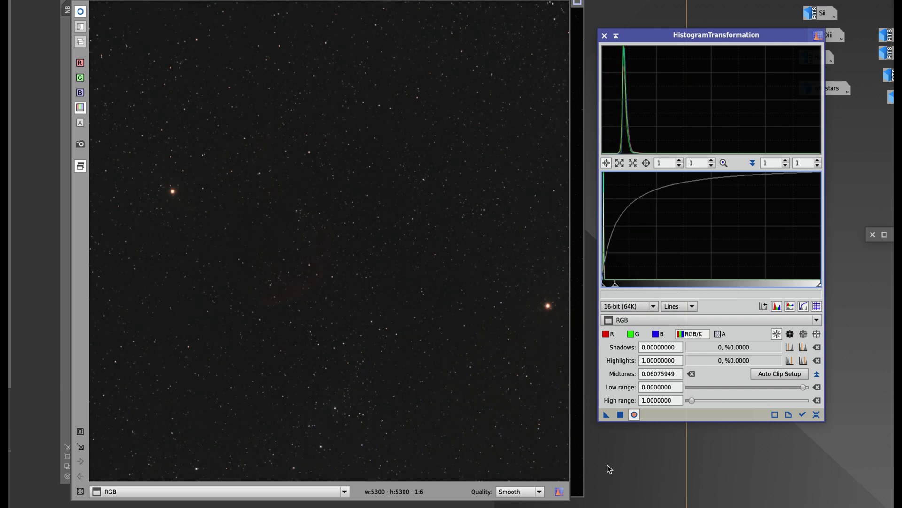
pyautogui.click(620, 415)
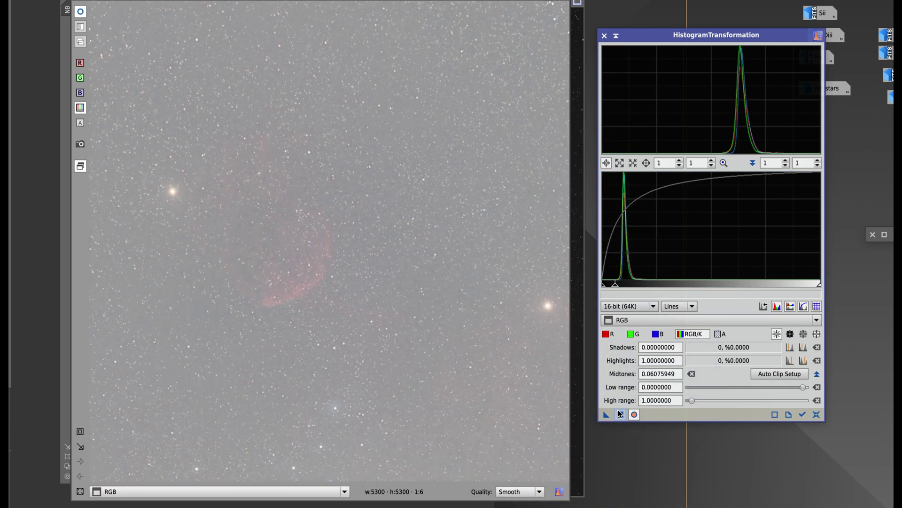
pyautogui.click(816, 415)
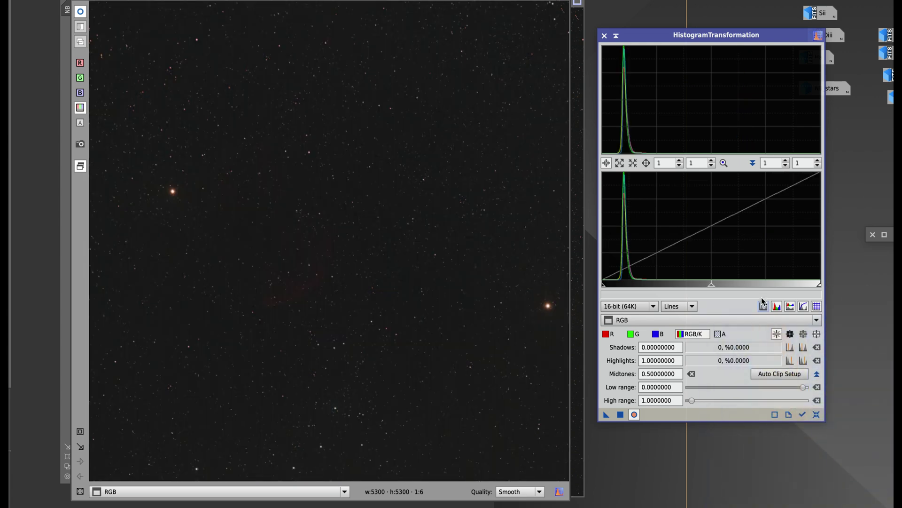
# Step: Apply two more RGB stretches that raise midtones and clip shadows to darken the sky
pyautogui.moveTo(711, 288); pyautogui.dragTo(661, 282)
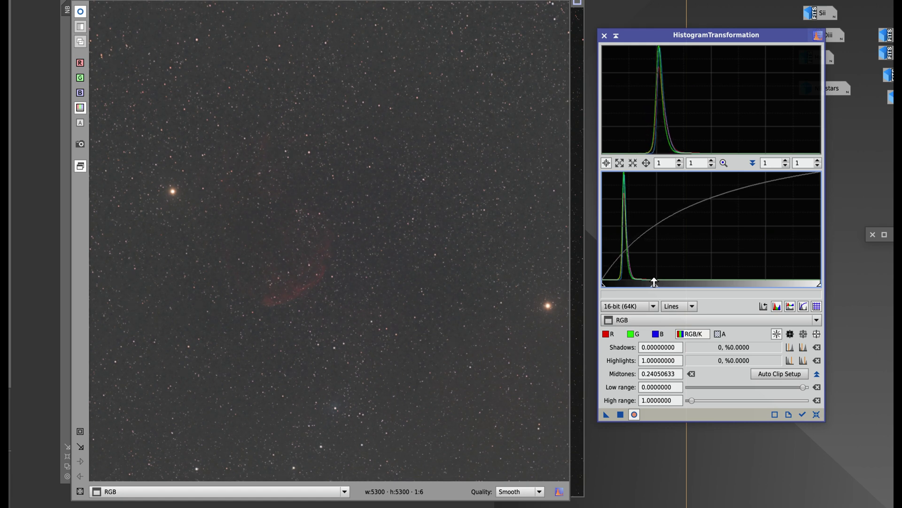
pyautogui.moveTo(661, 282); pyautogui.dragTo(662, 282)
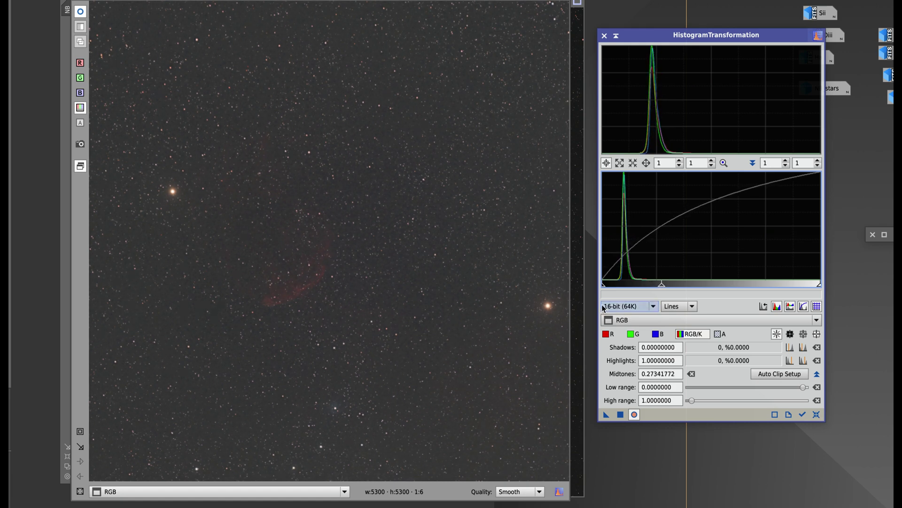
pyautogui.moveTo(604, 287); pyautogui.dragTo(607, 287)
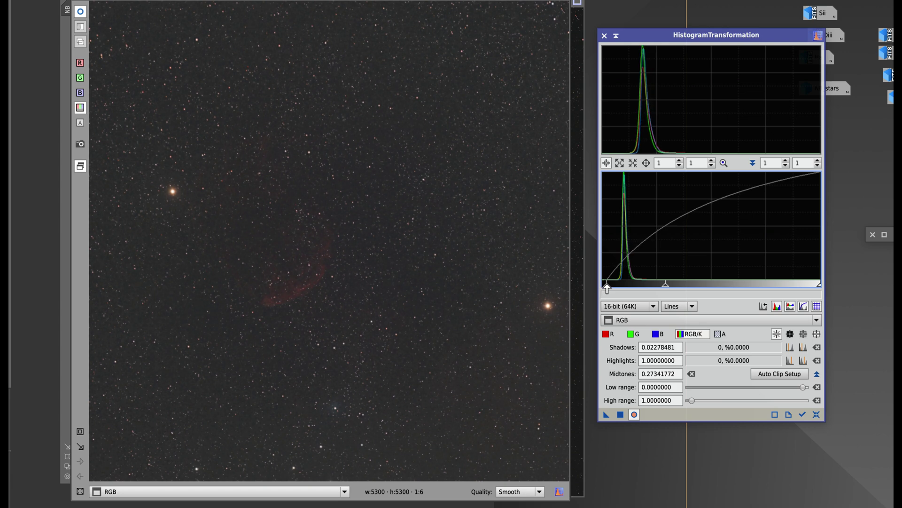
pyautogui.click(621, 415)
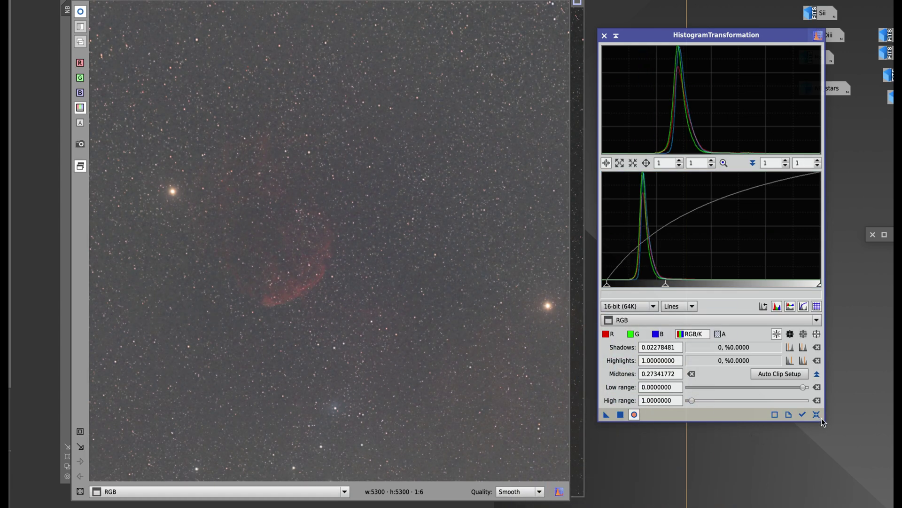
pyautogui.click(819, 415)
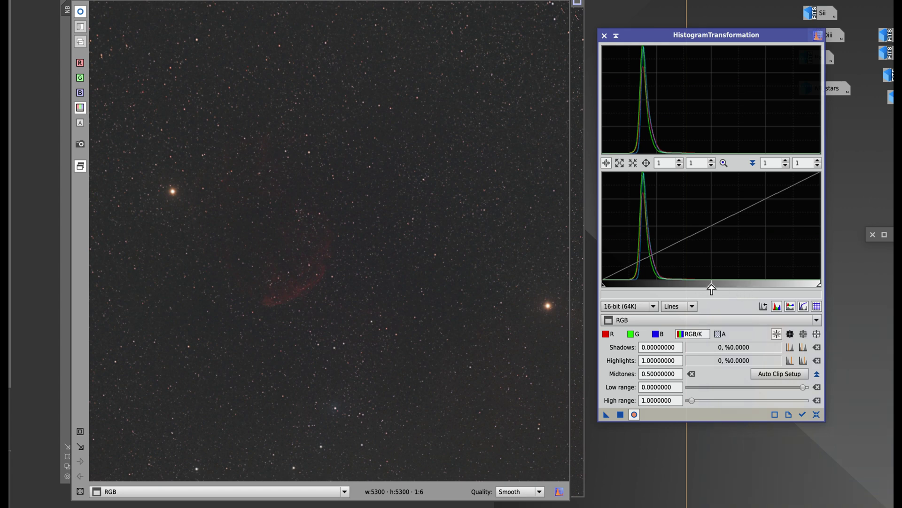
pyautogui.moveTo(713, 288)
pyautogui.mouseDown()
pyautogui.moveTo(698, 285)
pyautogui.moveTo(710, 289)
pyautogui.mouseUp()
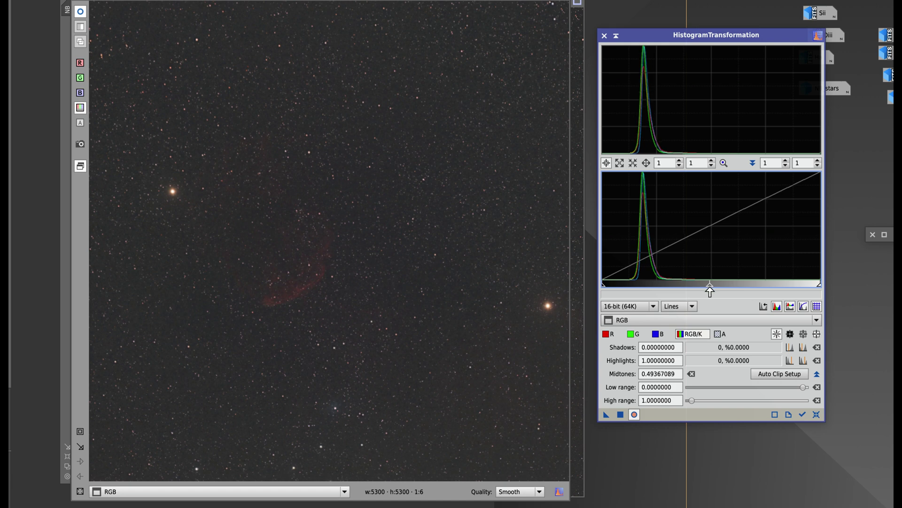
pyautogui.moveTo(603, 285); pyautogui.dragTo(614, 287)
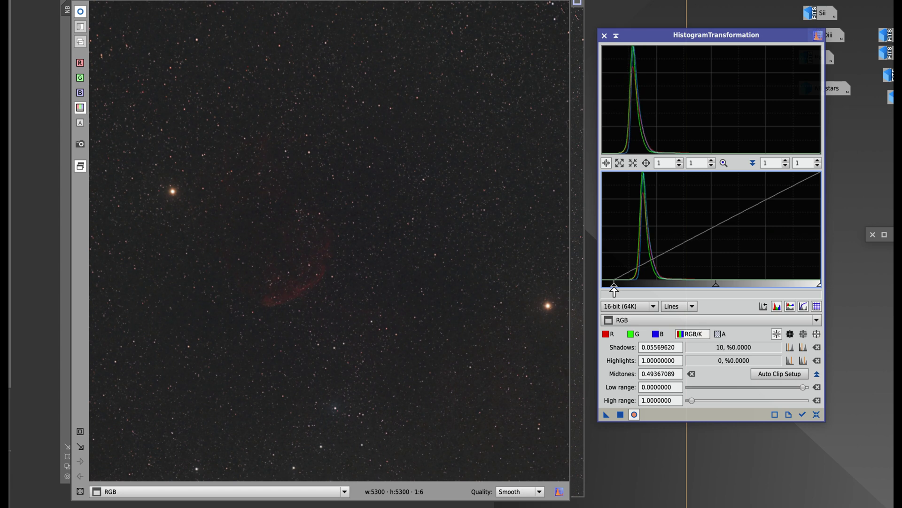
pyautogui.click(621, 413)
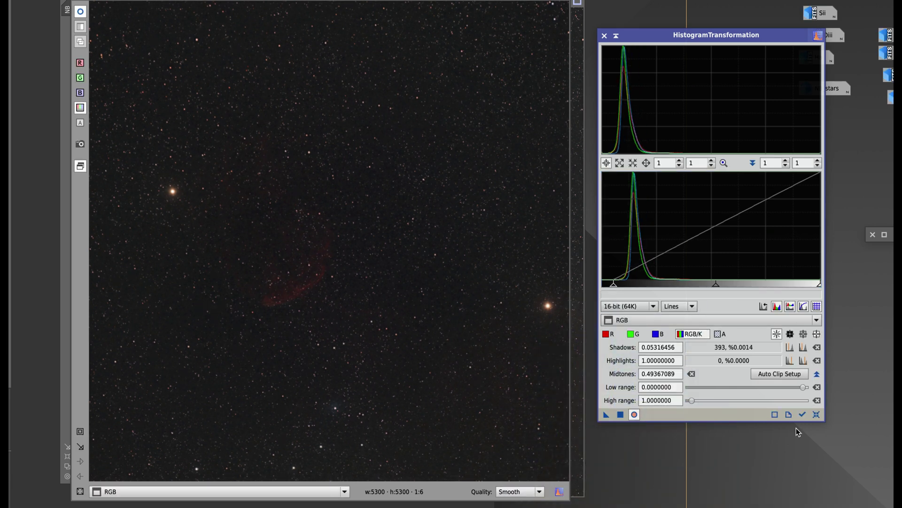
pyautogui.click(816, 414)
# Step: Apply a final stretch with shadows ≈0.058 and midtones ≈0.387, then reset the histogram
pyautogui.moveTo(712, 285); pyautogui.dragTo(698, 285)
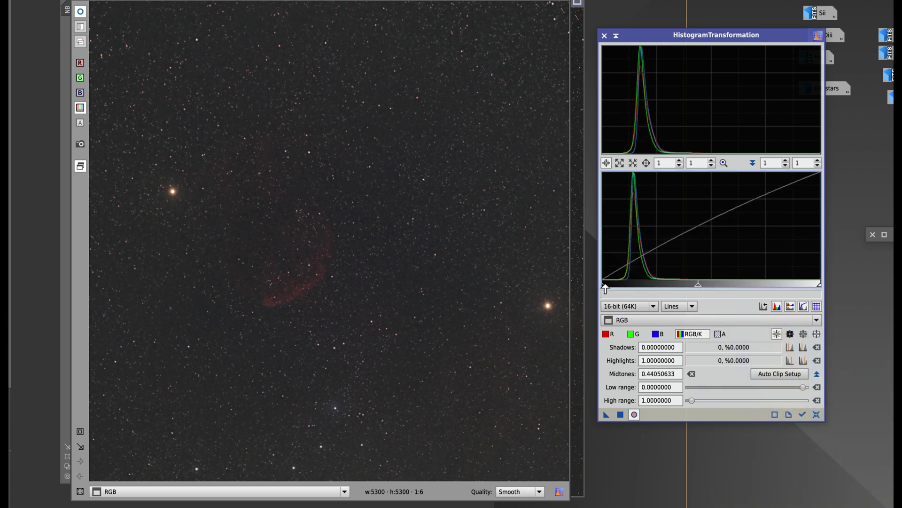
pyautogui.moveTo(606, 285); pyautogui.dragTo(615, 285)
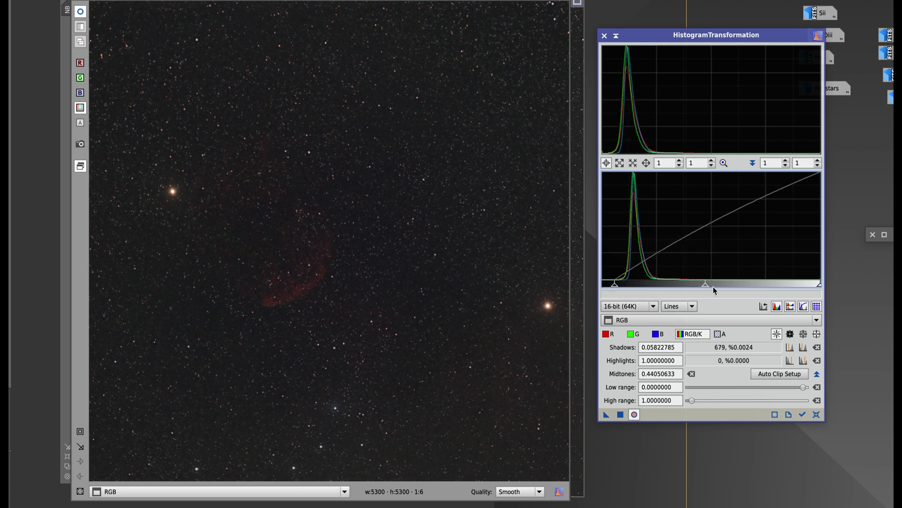
pyautogui.moveTo(706, 285); pyautogui.dragTo(694, 285)
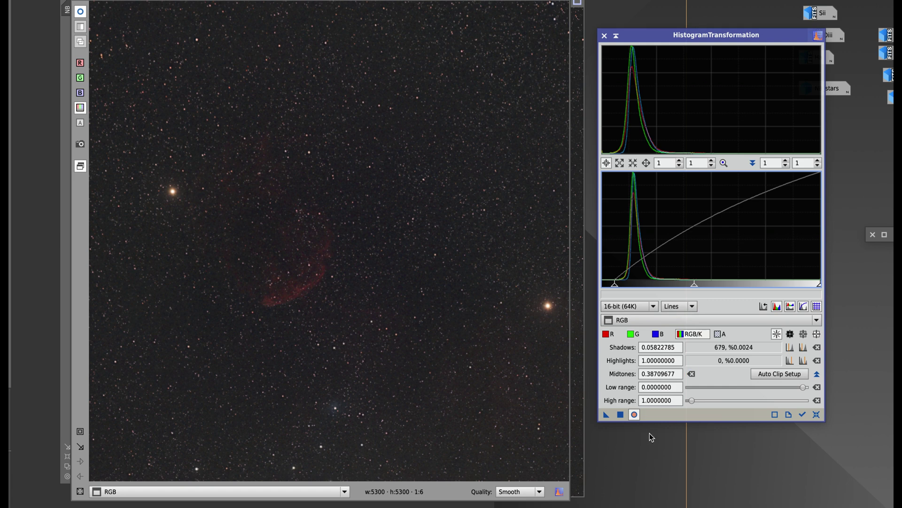
pyautogui.click(621, 414)
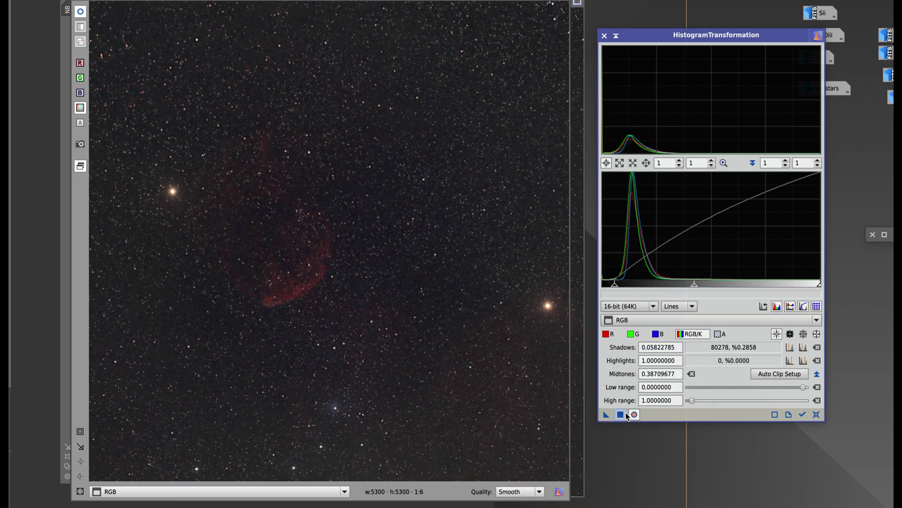
pyautogui.click(817, 415)
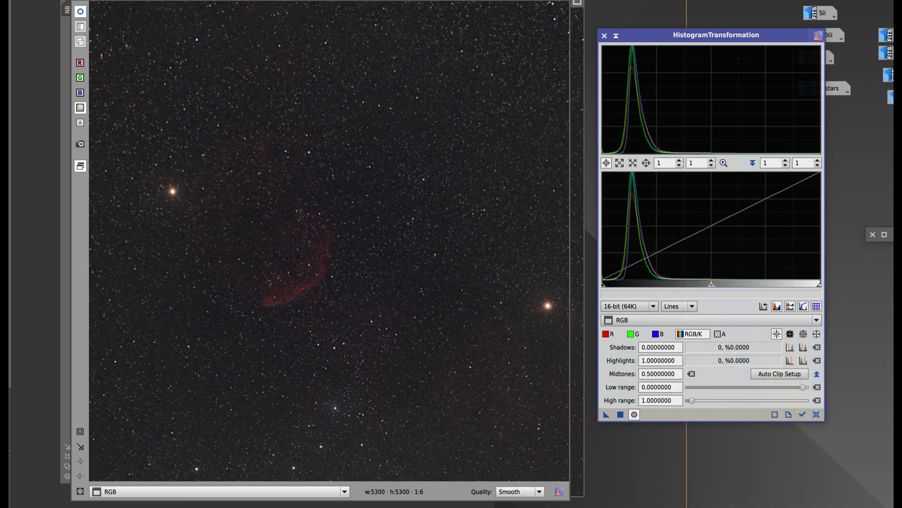
# Step: Close HistogramTransformation and bring the RGB image window to the front
pyautogui.click(604, 33)
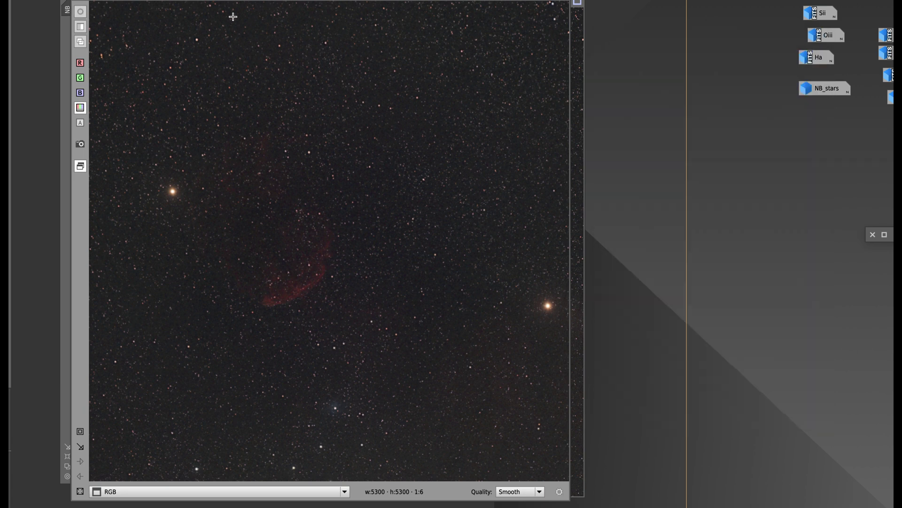
pyautogui.click(256, 1)
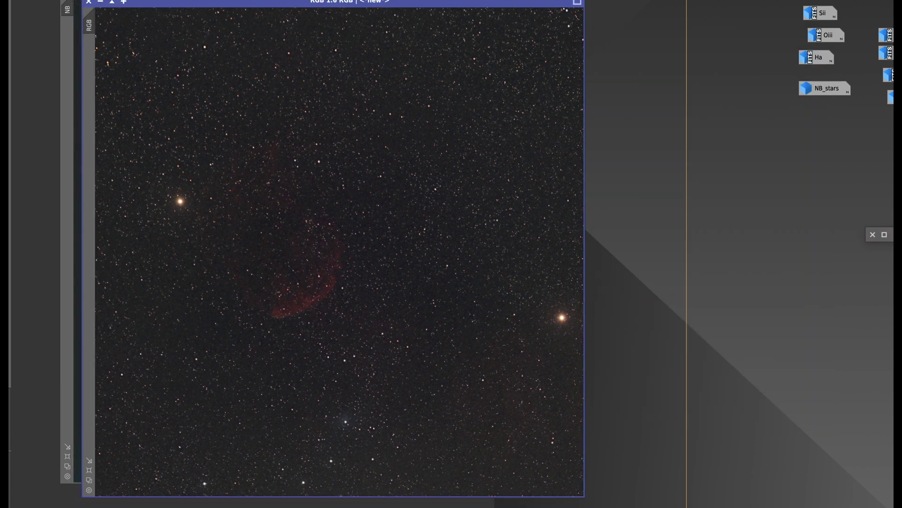
pyautogui.moveTo(266, 4); pyautogui.dragTo(319, 3)
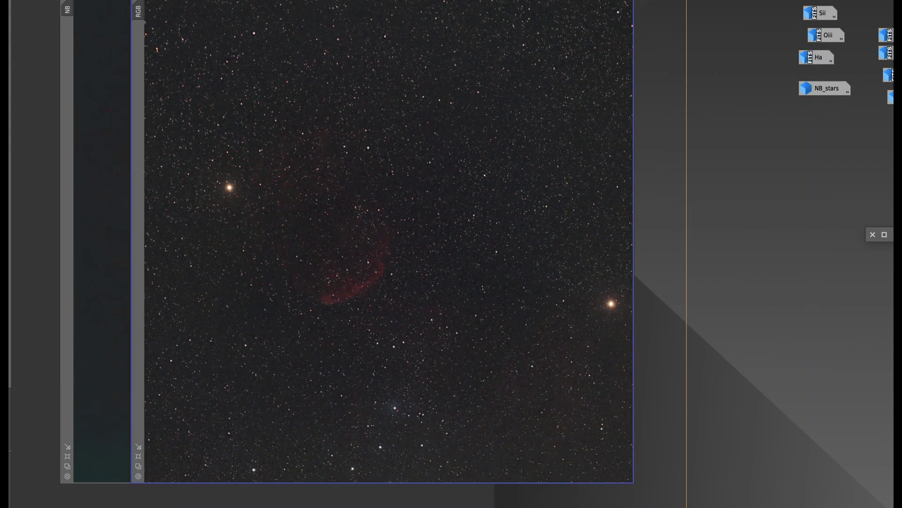
# Step: Zoom in and pan across the stretched RGB stars, then zoom back to fit
pyautogui.hotkey('ctrl', '+')
pyautogui.hotkey('ctrl', '+')
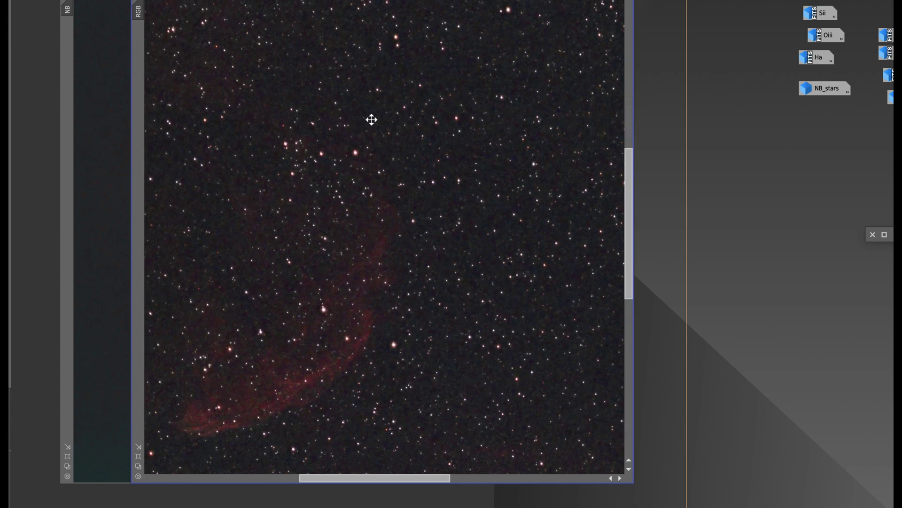
pyautogui.moveTo(371, 125); pyautogui.dragTo(374, 409)
pyautogui.moveTo(346, 195)
pyautogui.mouseDown()
pyautogui.moveTo(418, 384)
pyautogui.moveTo(539, 328)
pyautogui.mouseUp()
pyautogui.moveTo(395, 336); pyautogui.dragTo(549, 126)
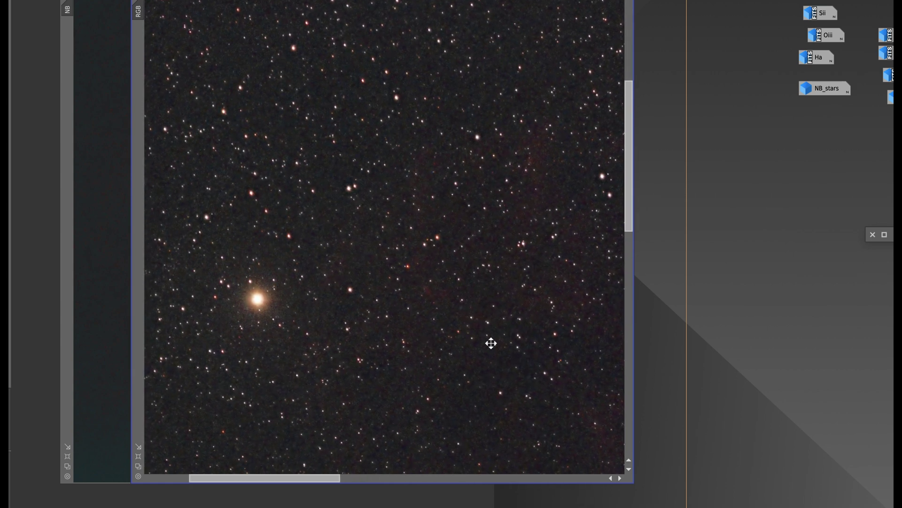
pyautogui.moveTo(485, 330)
pyautogui.mouseDown()
pyautogui.moveTo(488, 118)
pyautogui.moveTo(372, 189)
pyautogui.moveTo(359, 174)
pyautogui.mouseUp()
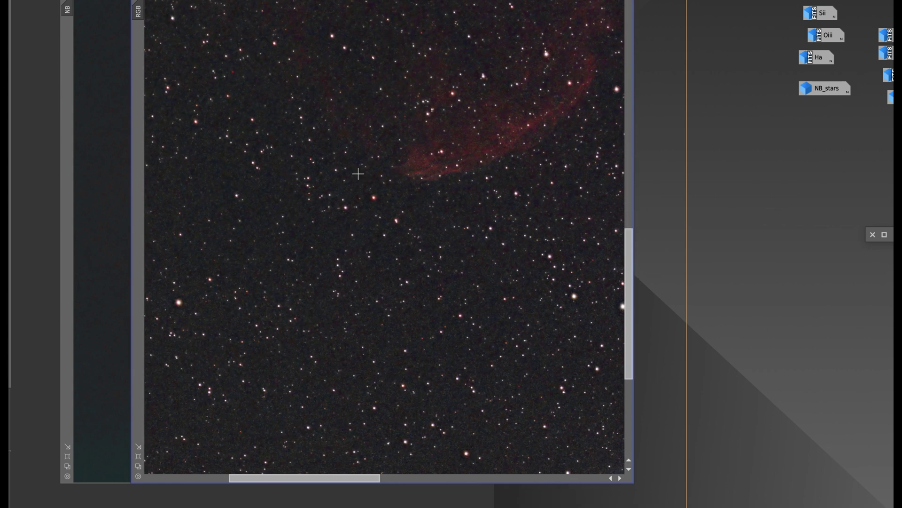
pyautogui.hotkey('ctrl', 'shift', 'z')
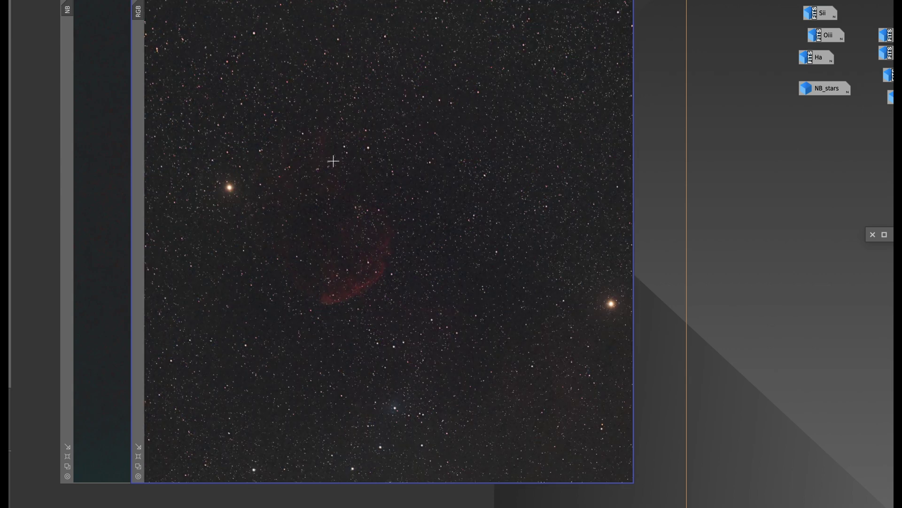
pyautogui.moveTo(354, 2); pyautogui.dragTo(389, 2)
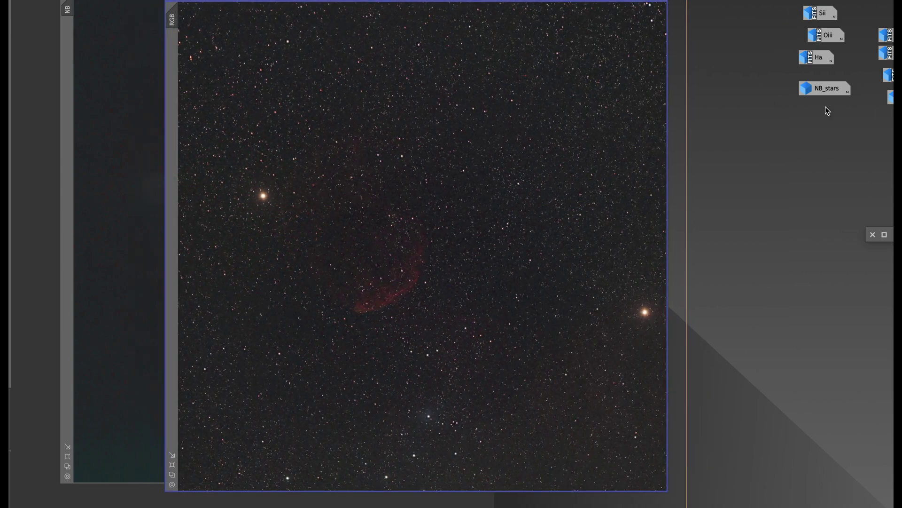
pyautogui.click(254, 0)
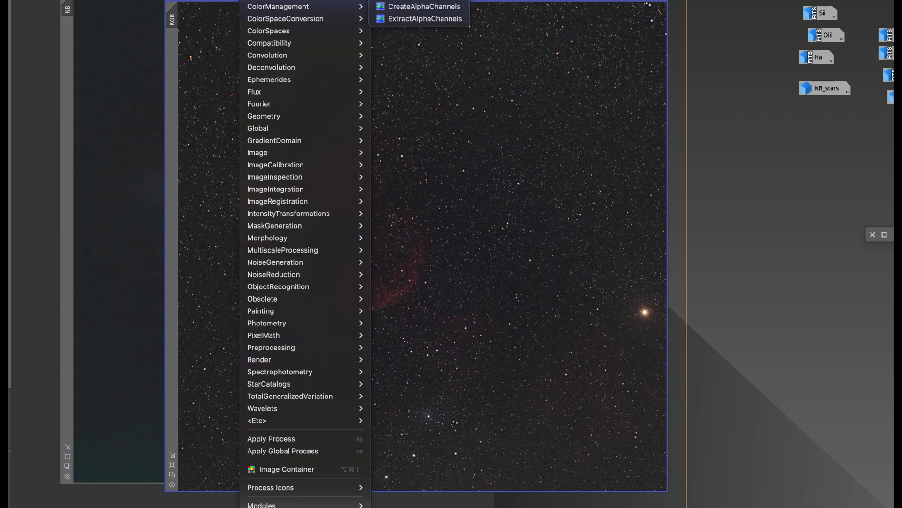
pyautogui.moveTo(269, 31)
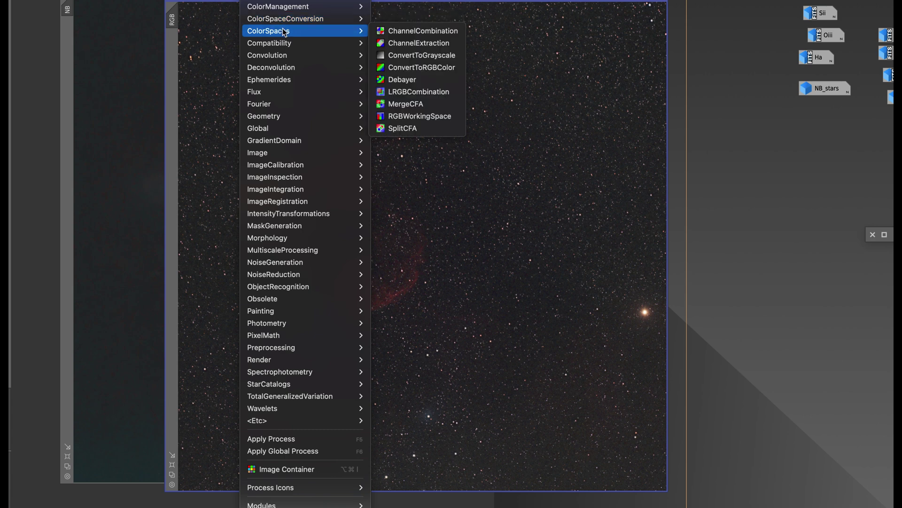
# Step: Apply LRGBCombination to the RGB image: NB_stars_L as L at 0.75 weight, chrominance noise reduction on
pyautogui.click(384, 92)
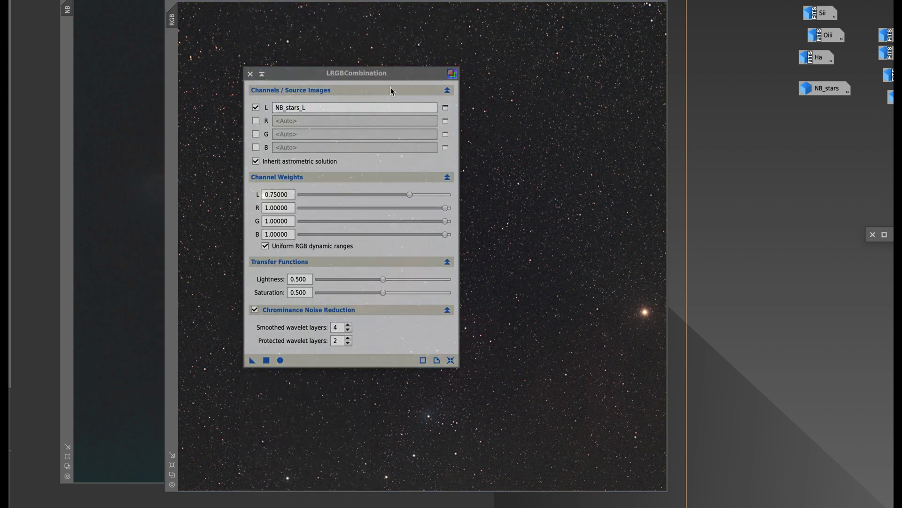
pyautogui.moveTo(362, 81); pyautogui.dragTo(696, 58)
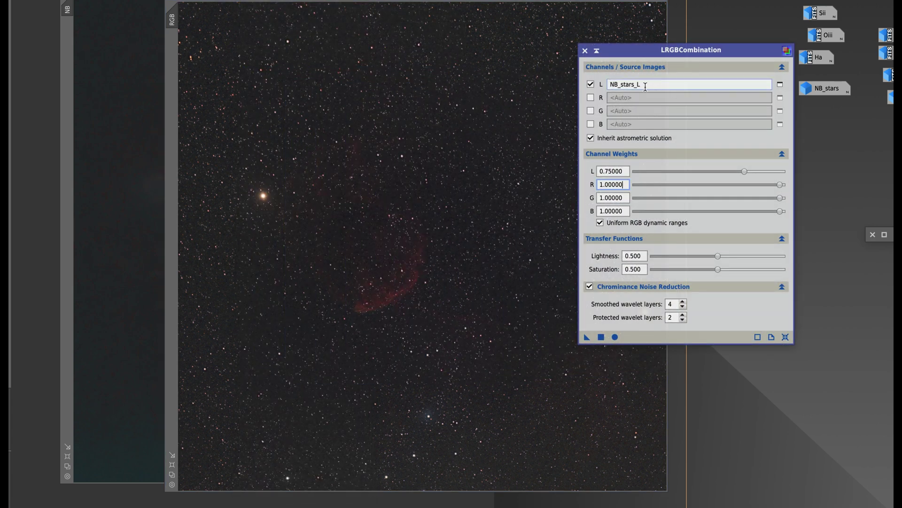
pyautogui.moveTo(824, 91)
pyautogui.mouseDown()
pyautogui.moveTo(833, 104)
pyautogui.moveTo(831, 94)
pyautogui.mouseUp()
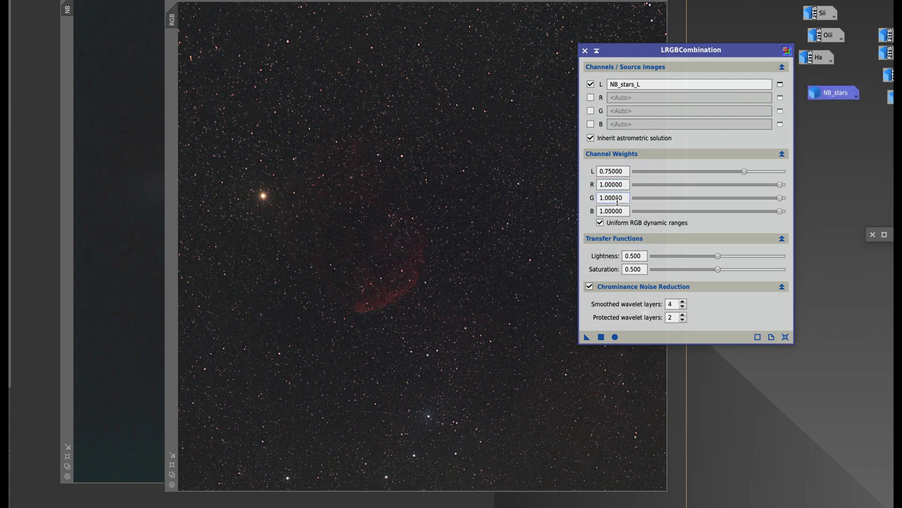
pyautogui.moveTo(628, 171); pyautogui.dragTo(590, 172)
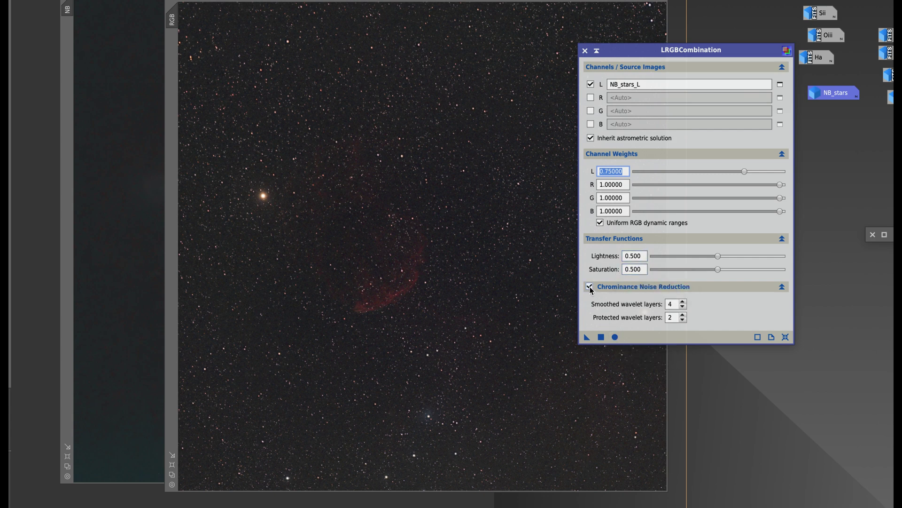
pyautogui.moveTo(587, 337); pyautogui.dragTo(424, 220)
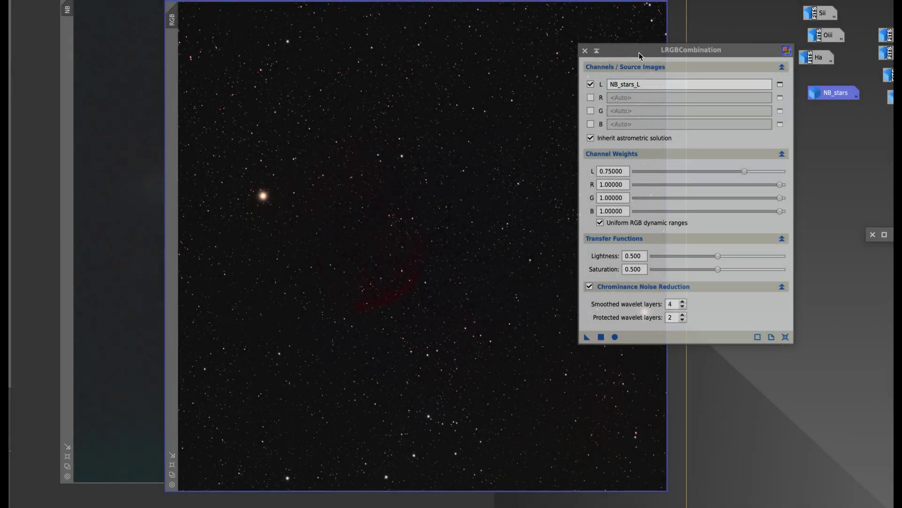
# Step: Zoom into the LRGB-combined RGB image and pan around to inspect the recoloured stars
pyautogui.moveTo(641, 55); pyautogui.dragTo(803, 70)
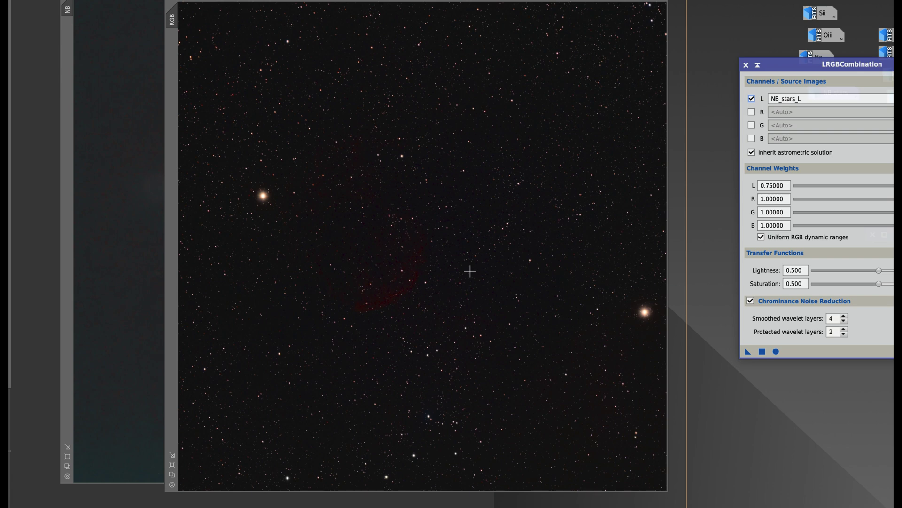
pyautogui.scroll(1, 470, 272)
pyautogui.scroll(1, 469, 272)
pyautogui.scroll(1, 469, 272)
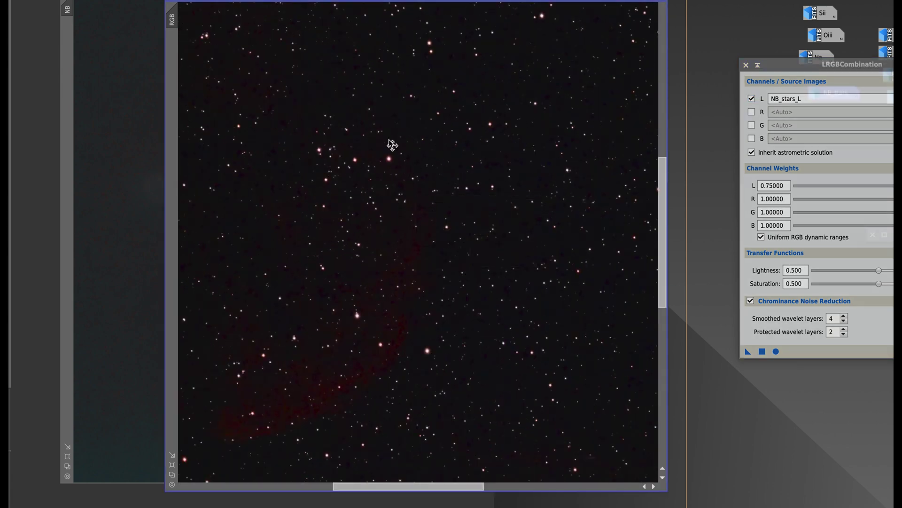
pyautogui.moveTo(391, 141); pyautogui.dragTo(488, 438)
pyautogui.moveTo(347, 317)
pyautogui.mouseDown()
pyautogui.moveTo(546, 314)
pyautogui.moveTo(580, 188)
pyautogui.mouseUp()
pyautogui.moveTo(395, 292)
pyautogui.mouseDown()
pyautogui.moveTo(478, 113)
pyautogui.moveTo(480, 83)
pyautogui.mouseUp()
pyautogui.moveTo(458, 225)
pyautogui.mouseDown()
pyautogui.moveTo(400, 238)
pyautogui.moveTo(365, 196)
pyautogui.mouseUp()
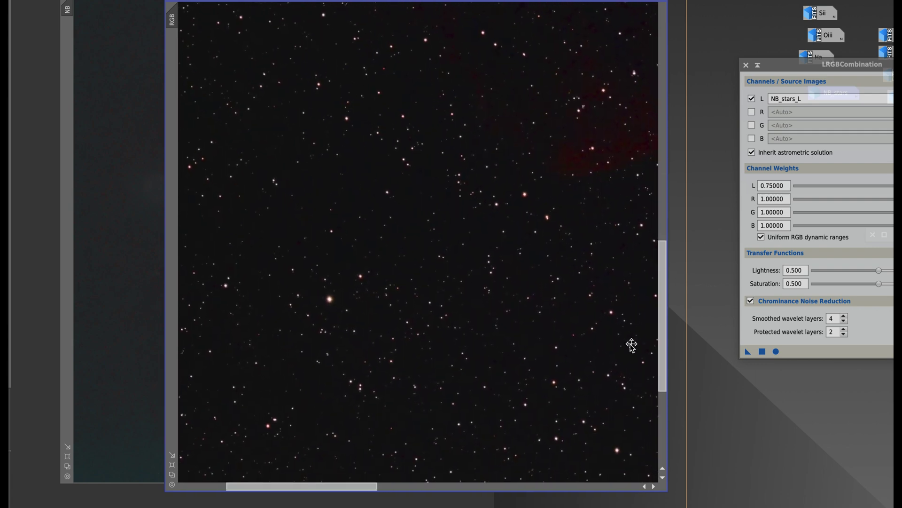
pyautogui.moveTo(631, 347)
pyautogui.mouseDown()
pyautogui.moveTo(578, 329)
pyautogui.moveTo(447, 358)
pyautogui.moveTo(343, 403)
pyautogui.mouseUp()
pyautogui.scroll(3, 380, 444)
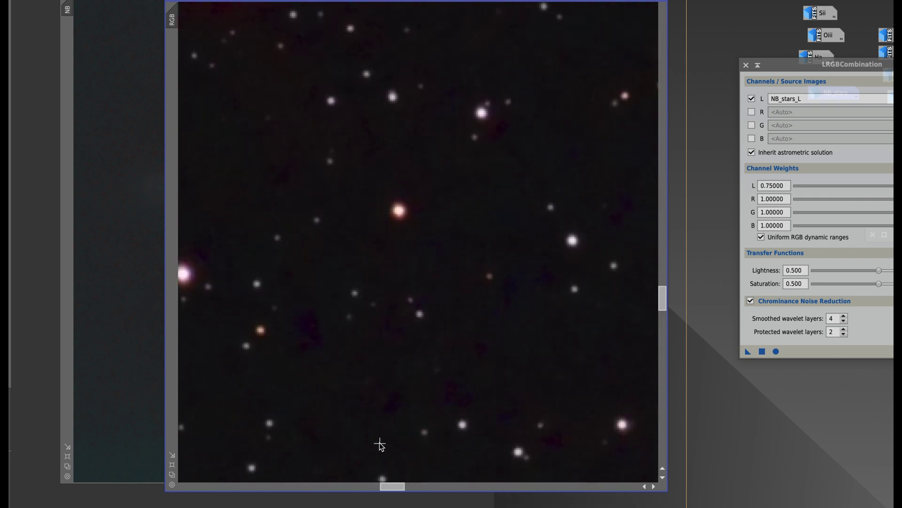
pyautogui.moveTo(380, 444)
pyautogui.mouseDown()
pyautogui.moveTo(424, 359)
pyautogui.moveTo(500, 437)
pyautogui.moveTo(540, 367)
pyautogui.mouseUp()
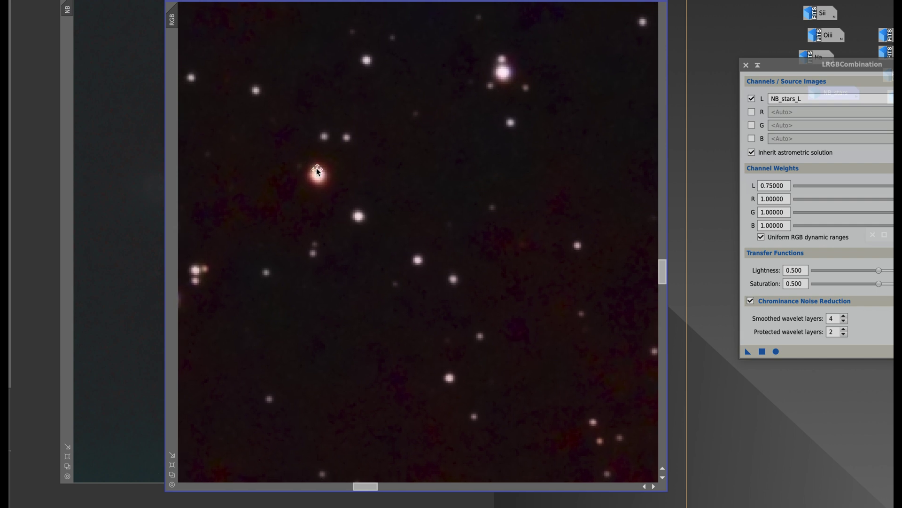
pyautogui.moveTo(317, 171)
pyautogui.mouseDown()
pyautogui.moveTo(517, 429)
pyautogui.moveTo(518, 411)
pyautogui.mouseUp()
pyautogui.moveTo(528, 157); pyautogui.dragTo(297, 328)
# Step: Pan to a bright red star, then slide the RGB window right to reveal the NB nebula
pyautogui.moveTo(539, 124)
pyautogui.mouseDown()
pyautogui.moveTo(484, 181)
pyautogui.moveTo(391, 245)
pyautogui.moveTo(193, 463)
pyautogui.mouseUp()
pyautogui.moveTo(540, 264)
pyautogui.mouseDown()
pyautogui.moveTo(423, 316)
pyautogui.moveTo(340, 226)
pyautogui.moveTo(362, 135)
pyautogui.moveTo(387, 105)
pyautogui.mouseUp()
pyautogui.moveTo(341, 284)
pyautogui.mouseDown()
pyautogui.moveTo(304, 149)
pyautogui.moveTo(582, 175)
pyautogui.moveTo(496, 215)
pyautogui.moveTo(276, 212)
pyautogui.moveTo(411, 187)
pyautogui.moveTo(544, 258)
pyautogui.moveTo(549, 276)
pyautogui.moveTo(356, 165)
pyautogui.mouseUp()
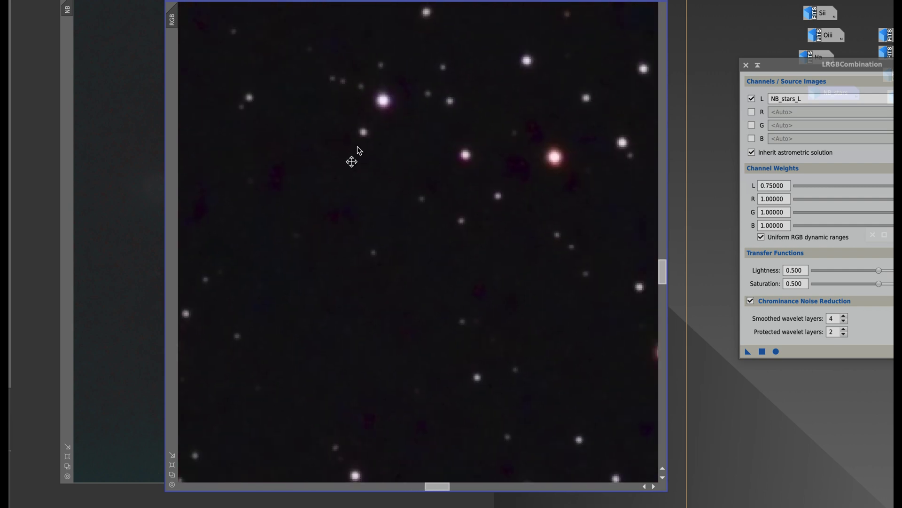
pyautogui.moveTo(522, 101)
pyautogui.mouseDown()
pyautogui.moveTo(462, 221)
pyautogui.moveTo(357, 133)
pyautogui.mouseUp()
pyautogui.moveTo(639, 260)
pyautogui.mouseDown()
pyautogui.moveTo(471, 391)
pyautogui.moveTo(488, 475)
pyautogui.mouseUp()
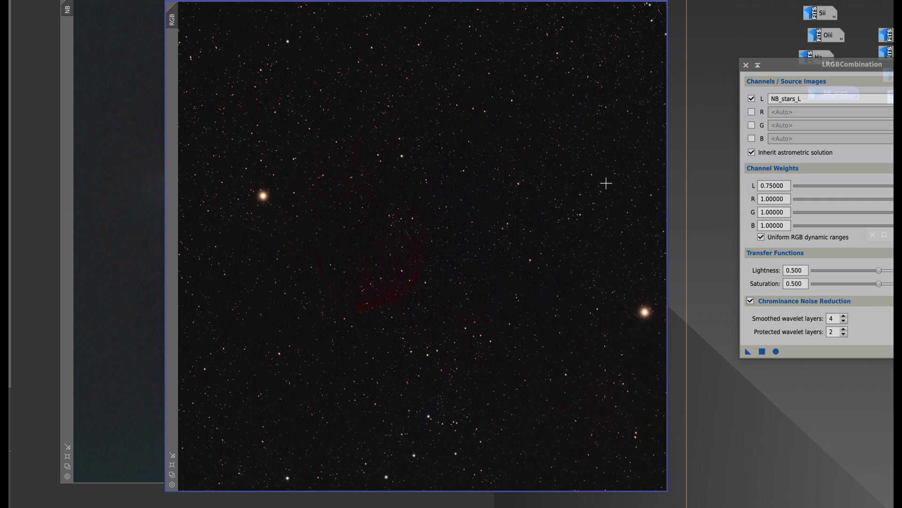
pyautogui.moveTo(447, 9); pyautogui.dragTo(699, 6)
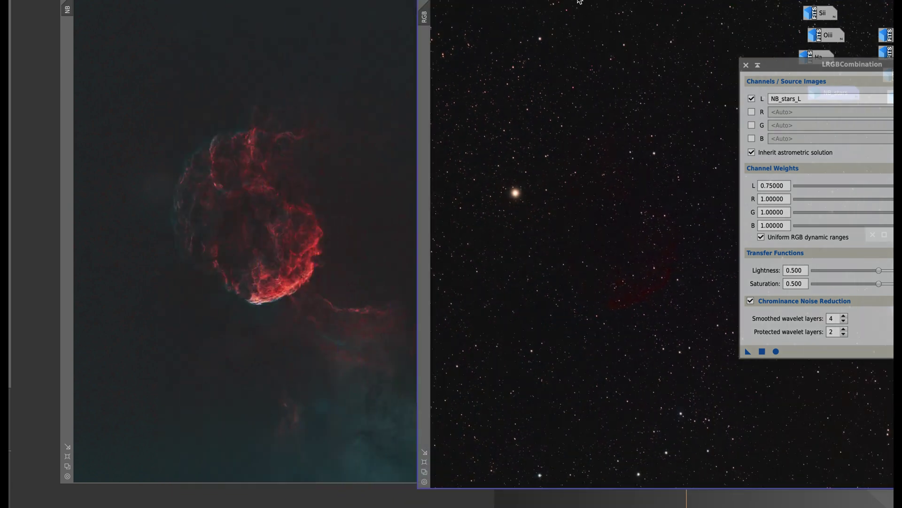
# Step: Apply the BlendRGBStars PixelMath expression ~((~NB)*(~RGB)) to the NB nebula image
pyautogui.moveTo(578, 1)
pyautogui.mouseDown()
pyautogui.moveTo(371, 2)
pyautogui.moveTo(409, 0)
pyautogui.mouseUp()
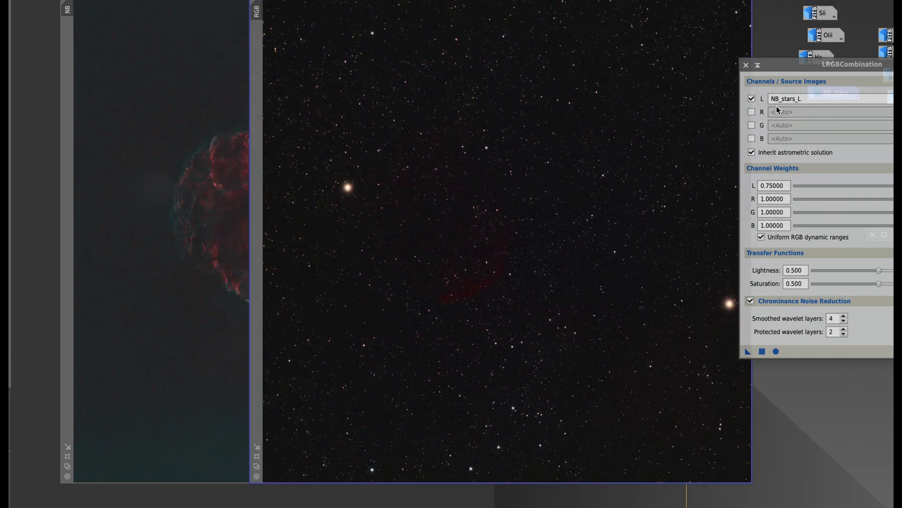
pyautogui.click(747, 66)
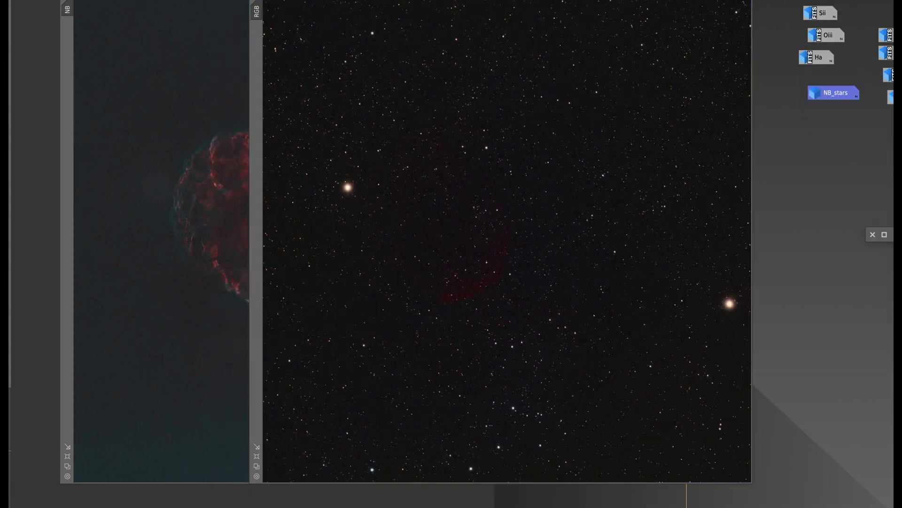
pyautogui.doubleClick(834, 92)
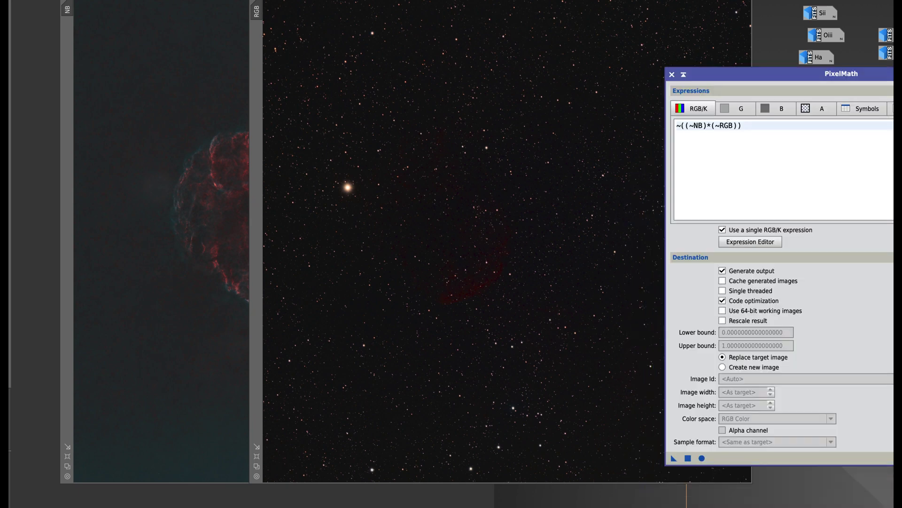
pyautogui.moveTo(864, 73); pyautogui.dragTo(726, 39)
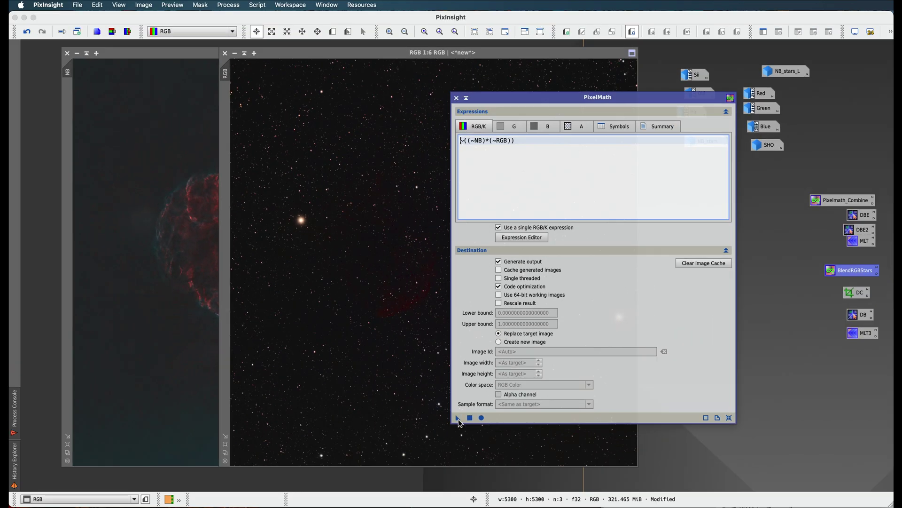
pyautogui.moveTo(474, 438); pyautogui.dragTo(179, 327)
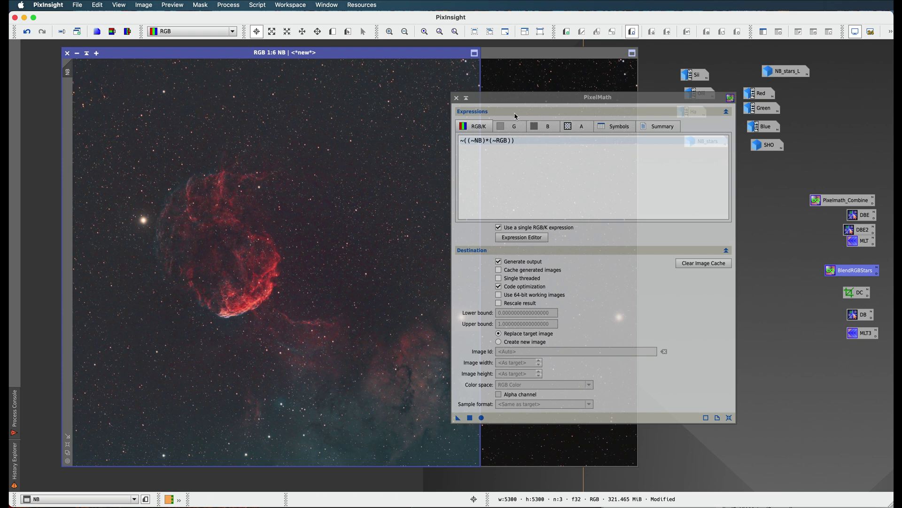
# Step: Iconize the RGB star image and move PixelMath beside the nebula image
pyautogui.moveTo(515, 101); pyautogui.dragTo(724, 117)
pyautogui.click(539, 97)
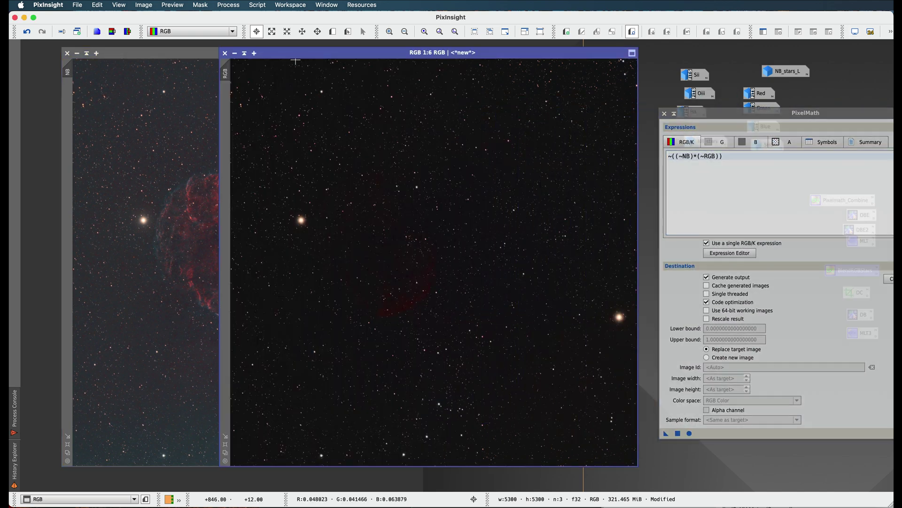
pyautogui.click(243, 53)
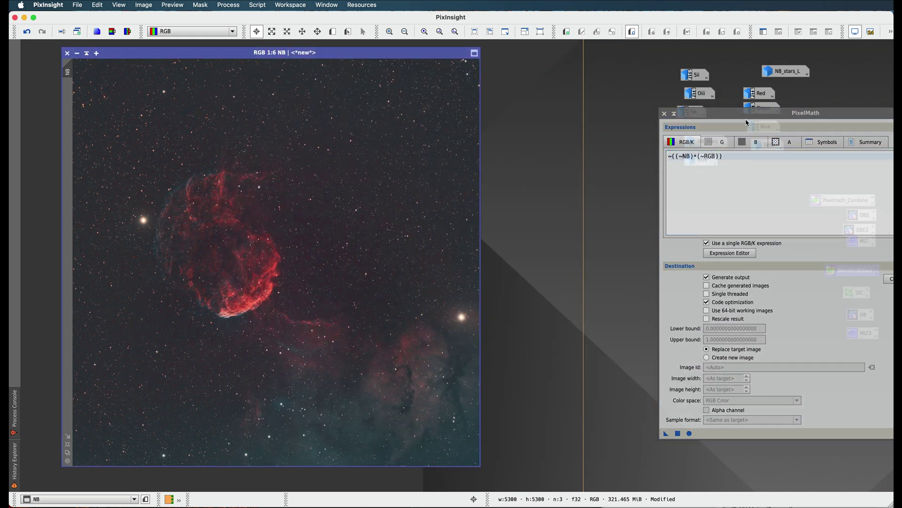
pyautogui.moveTo(747, 121); pyautogui.dragTo(632, 114)
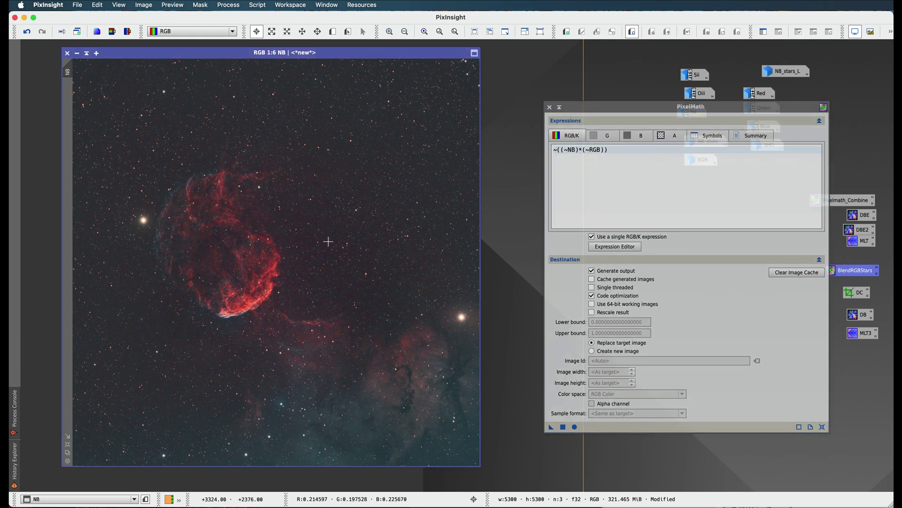
# Step: Zoom into the star-blended NB image, pan across the field, then zoom back out
pyautogui.scroll(2, 328, 241)
pyautogui.scroll(2, 328, 241)
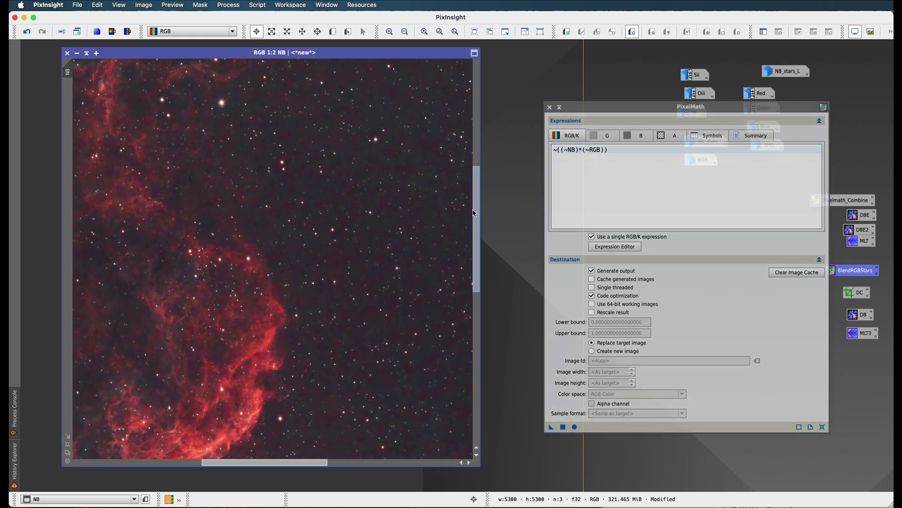
pyautogui.moveTo(478, 240); pyautogui.dragTo(467, 125)
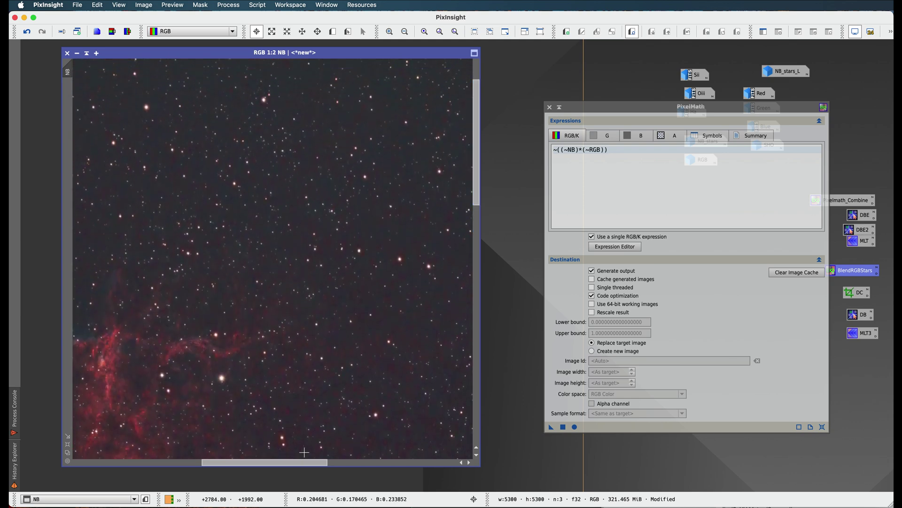
pyautogui.moveTo(306, 460); pyautogui.dragTo(216, 460)
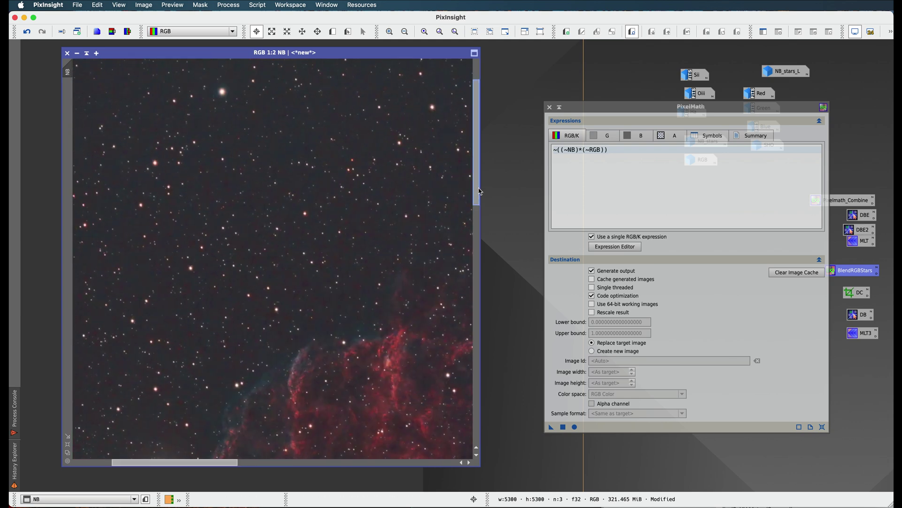
pyautogui.moveTo(477, 194); pyautogui.dragTo(455, 390)
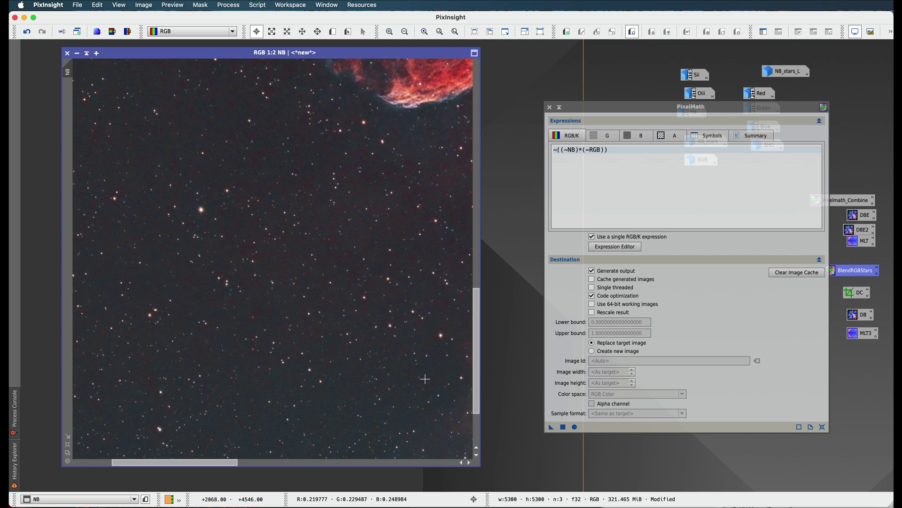
pyautogui.scroll(-4, 424, 378)
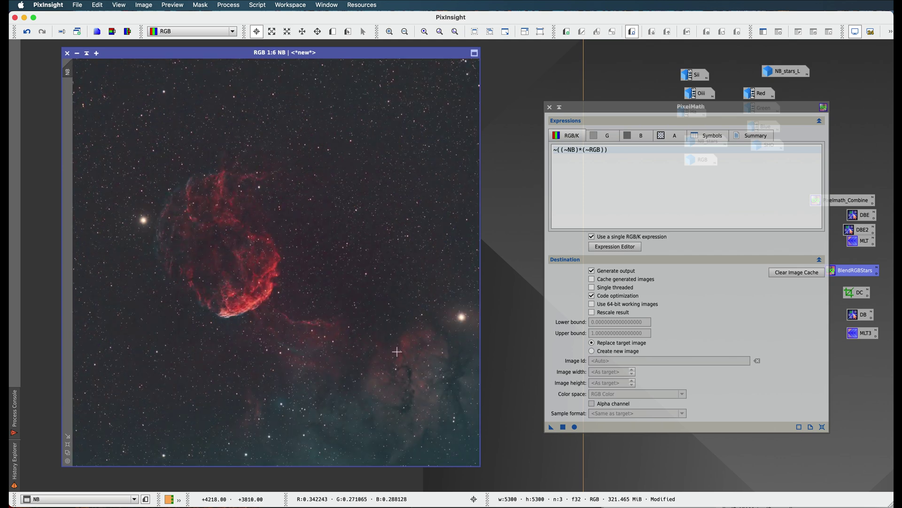
# Step: Close the PixelMath tool, leaving only the star-blended Jellyfish nebula image open
pyautogui.click(549, 107)
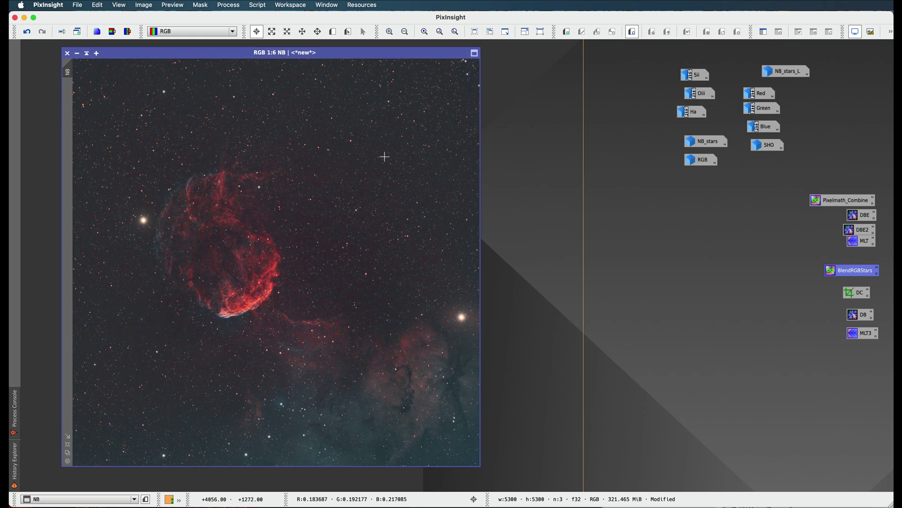